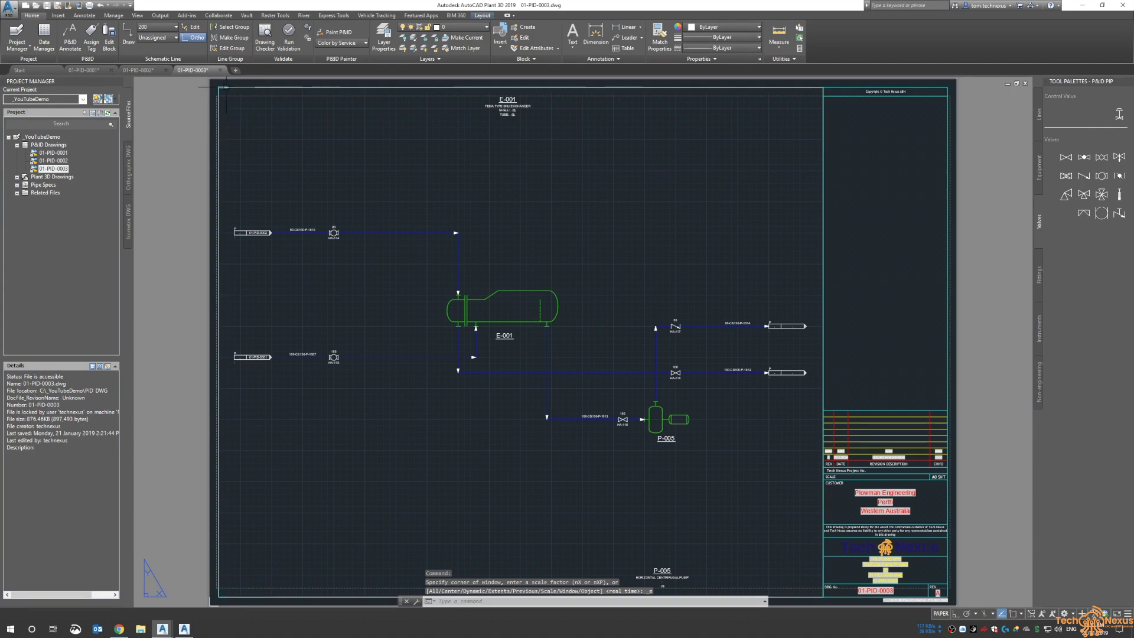
Switch between the P&ID drawing tabs and zoom in on the off-page connectors of 01-PID-0001
{"action": "left_click", "coordinate": [140, 71]}
{"action": "middle_click", "coordinate": [324, 146]}
{"action": "middle_click", "coordinate": [325, 145]}
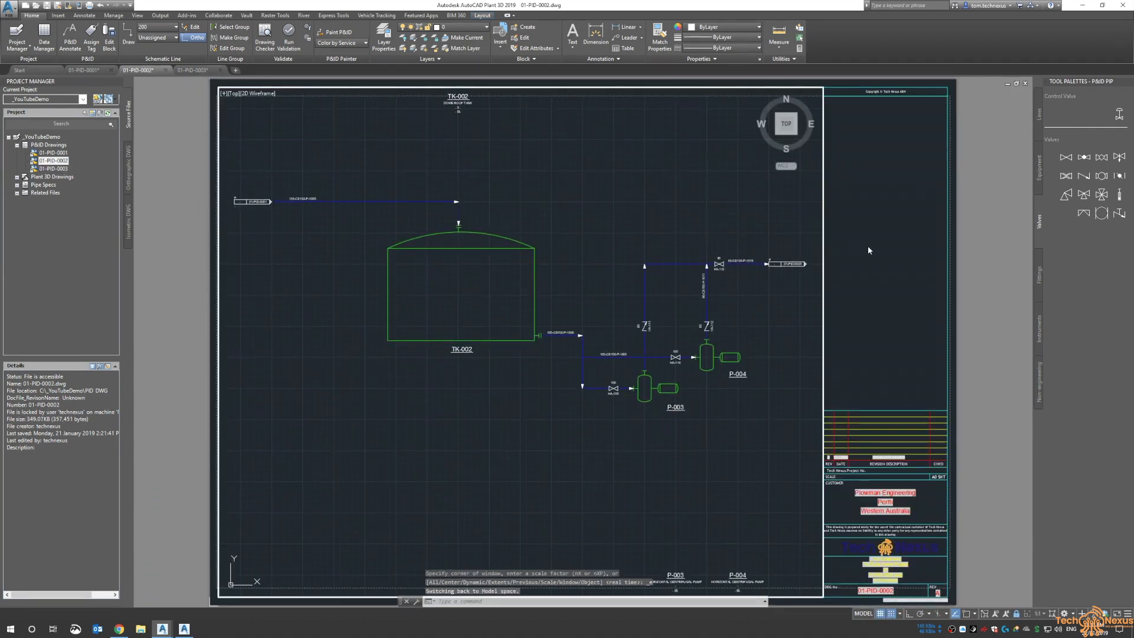
{"action": "double_click", "coordinate": [851, 271]}
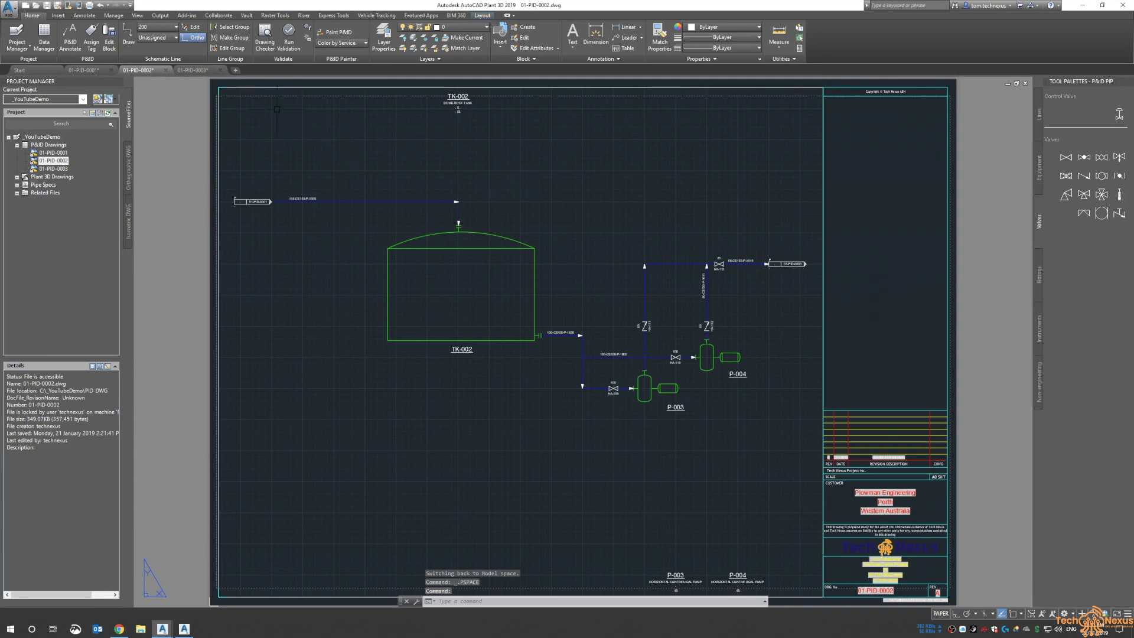
{"action": "left_click", "coordinate": [86, 71]}
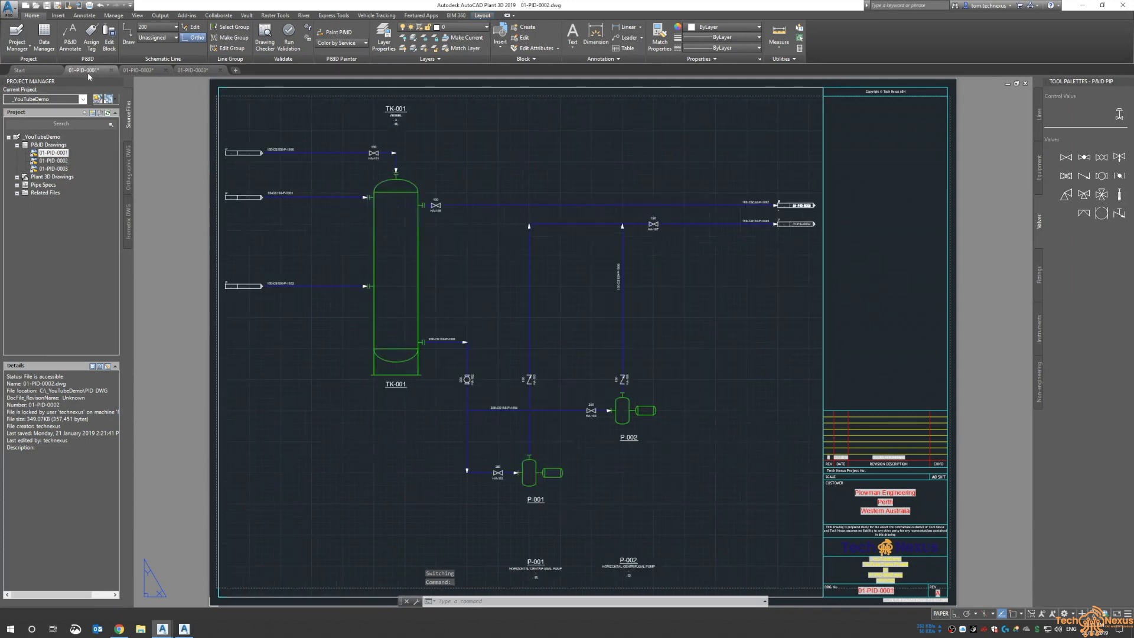
{"action": "middle_click", "coordinate": [508, 152]}
{"action": "middle_click", "coordinate": [508, 153]}
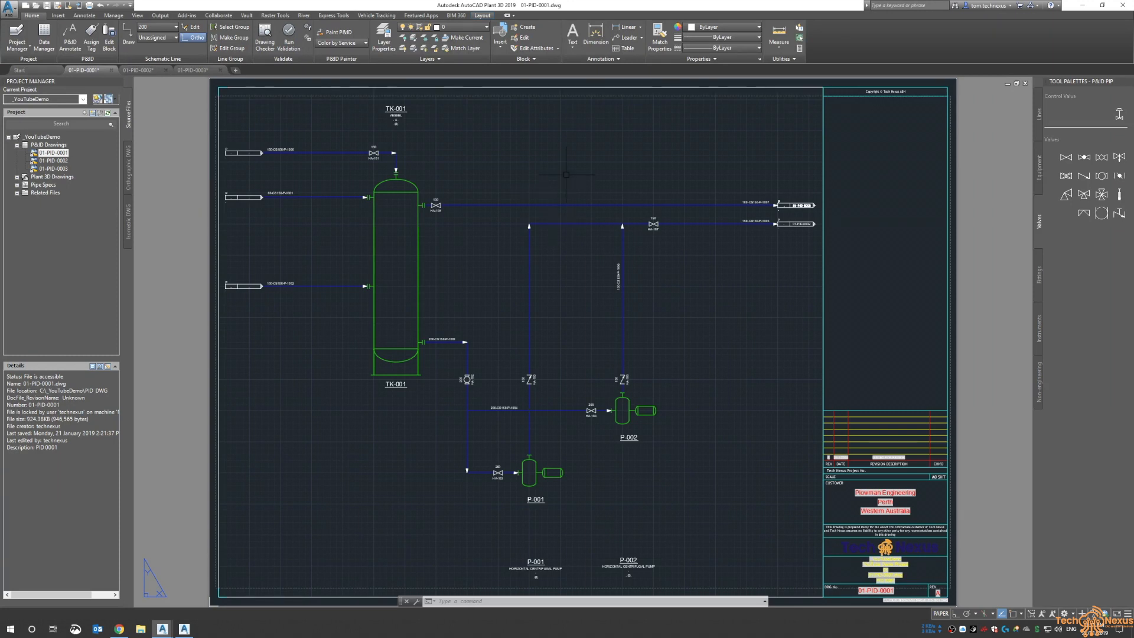
{"action": "scroll", "coordinate": [667, 198], "scroll_direction": "up", "scroll_amount": 5}
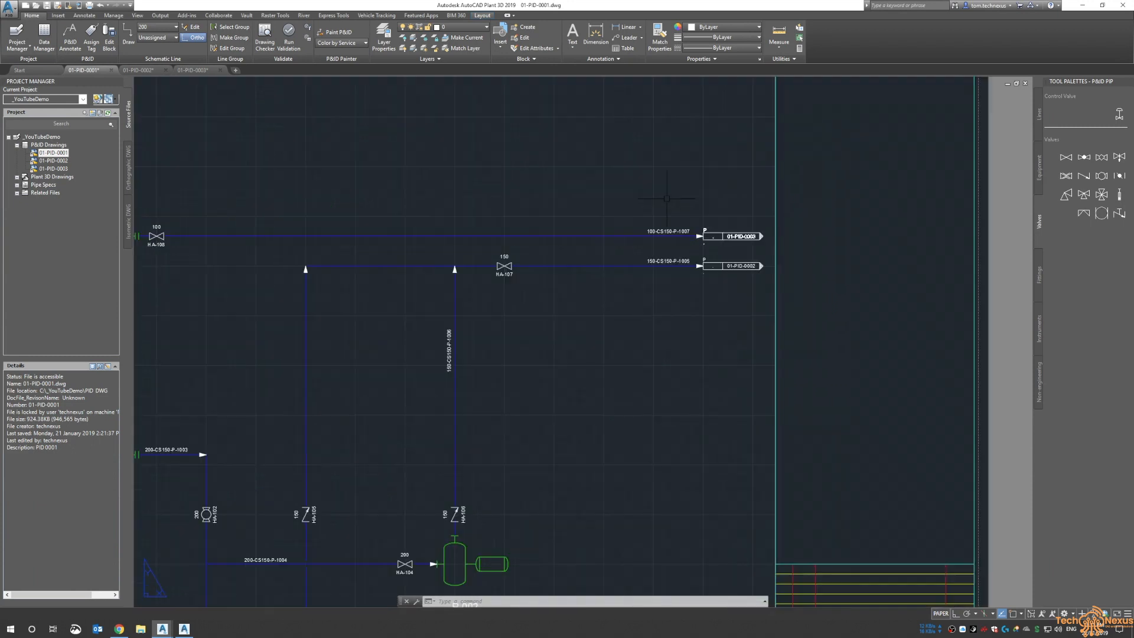
{"action": "scroll", "coordinate": [667, 199], "scroll_direction": "up", "scroll_amount": 4}
{"action": "middle_click_drag", "start_coordinate": [626, 190], "coordinate": [693, 185]}
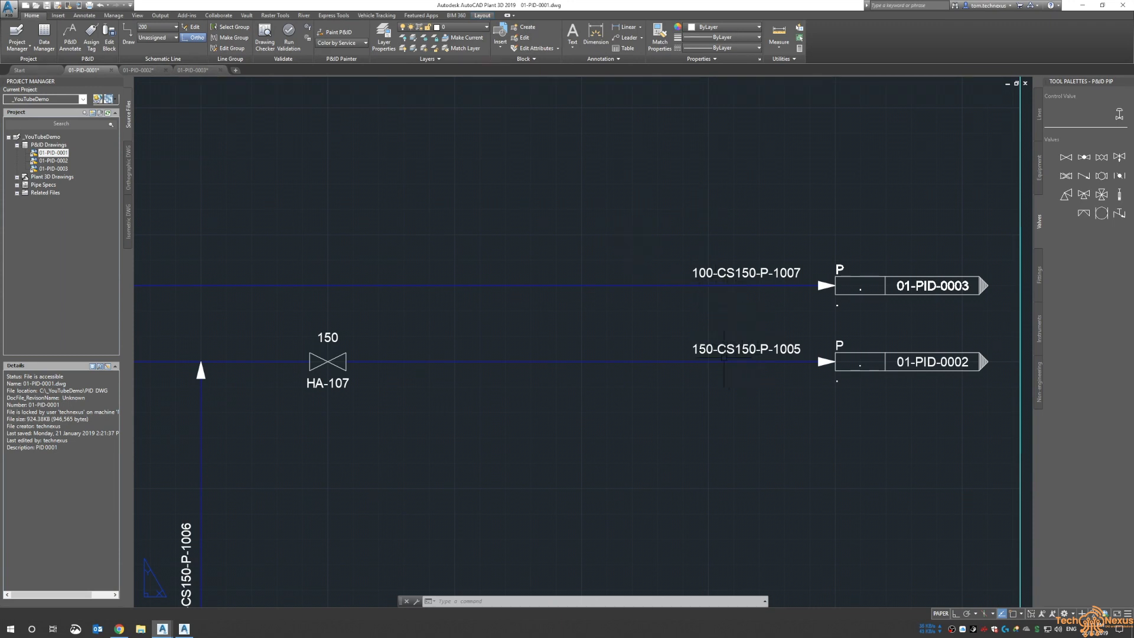
{"action": "scroll", "coordinate": [719, 319], "scroll_direction": "down", "scroll_amount": 2}
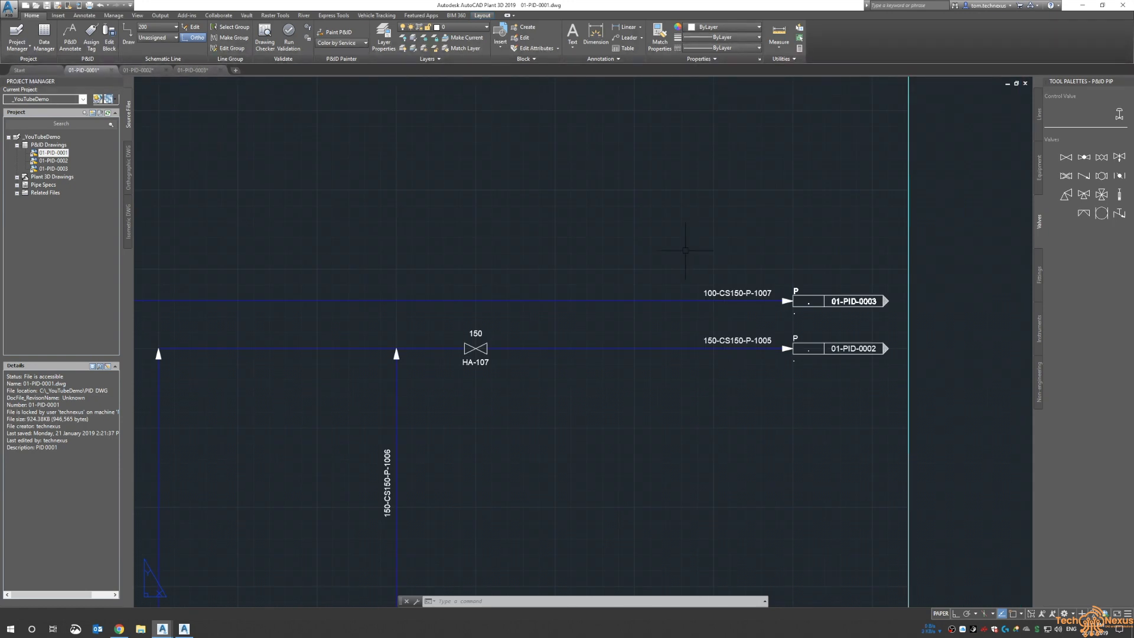
{"action": "middle_click", "coordinate": [675, 256]}
{"action": "middle_click", "coordinate": [674, 255]}
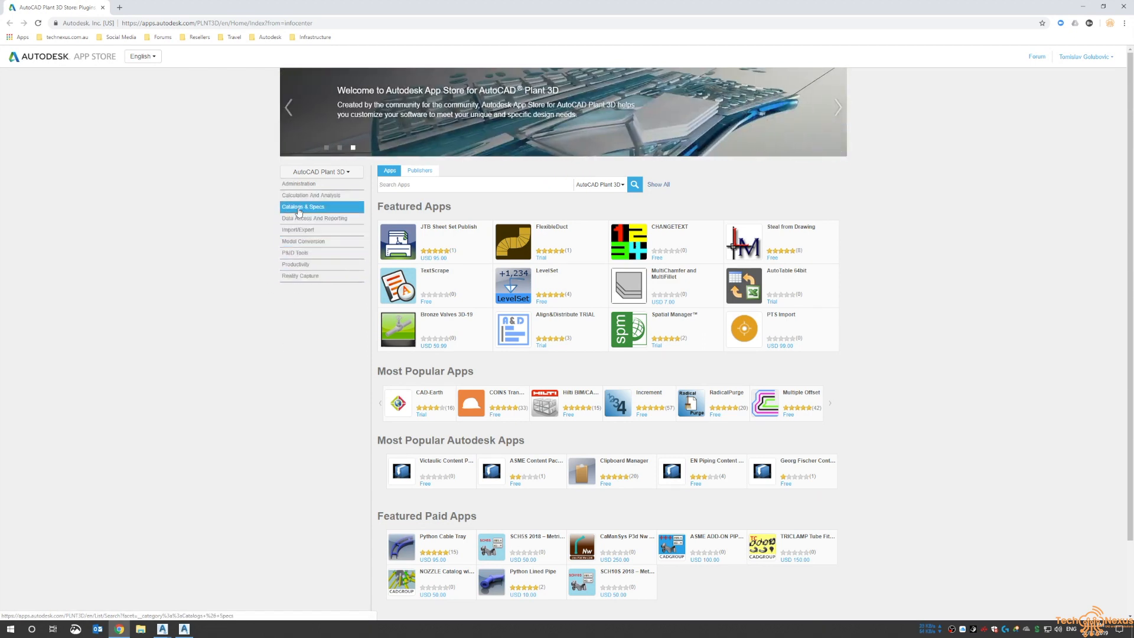
Filter the Autodesk App Store for Plant 3D to free apps in the Catalogs & Specs category
{"action": "left_click", "coordinate": [299, 209]}
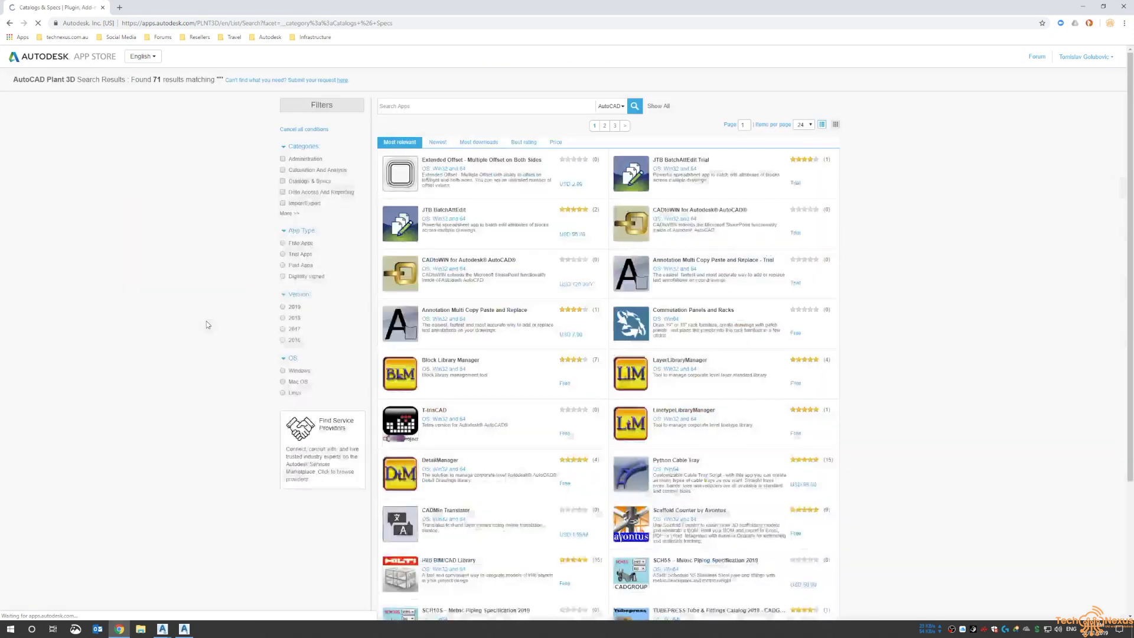
{"action": "left_click", "coordinate": [282, 249]}
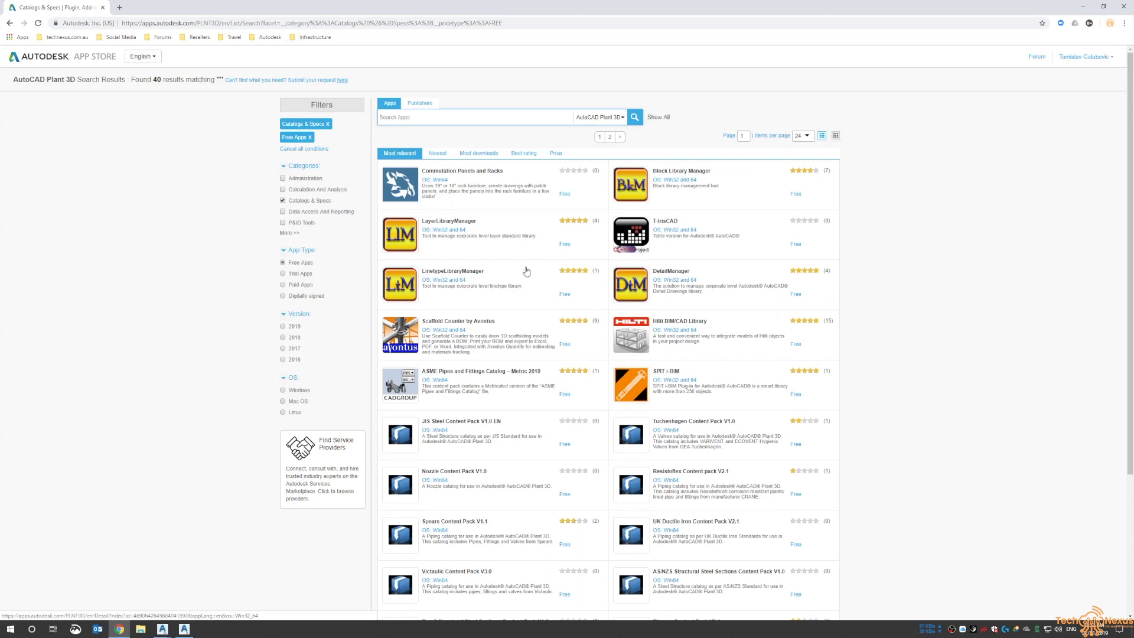
{"action": "scroll", "coordinate": [475, 254], "scroll_direction": "down", "scroll_amount": 3}
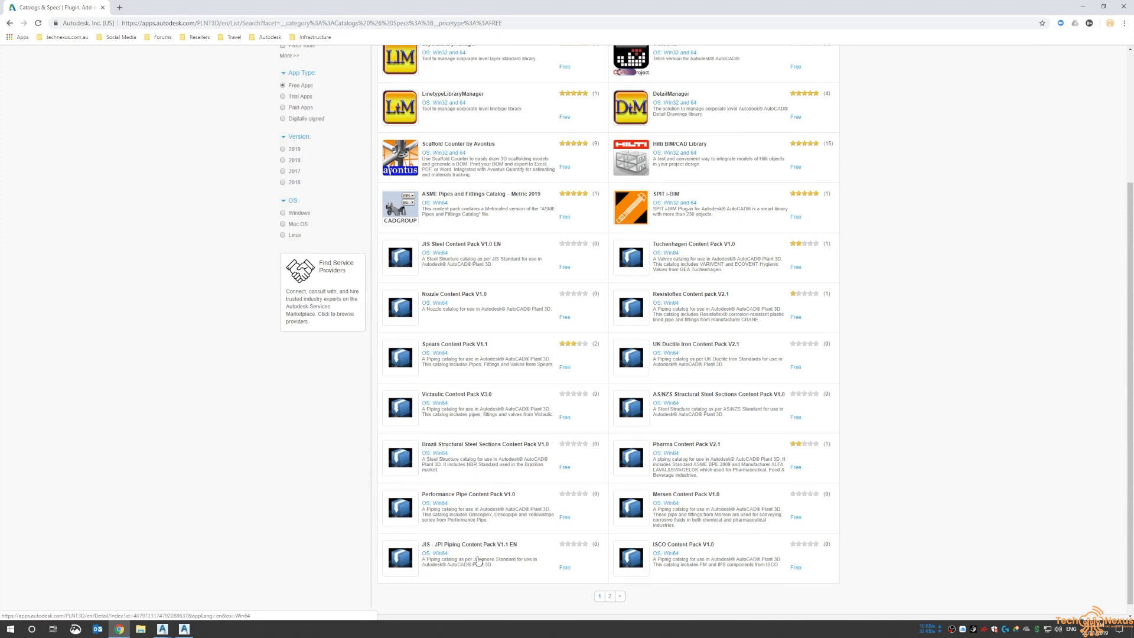
Open the Victaulic Content Pack V3.0 listing and read its description of included catalogs
{"action": "left_click", "coordinate": [468, 397]}
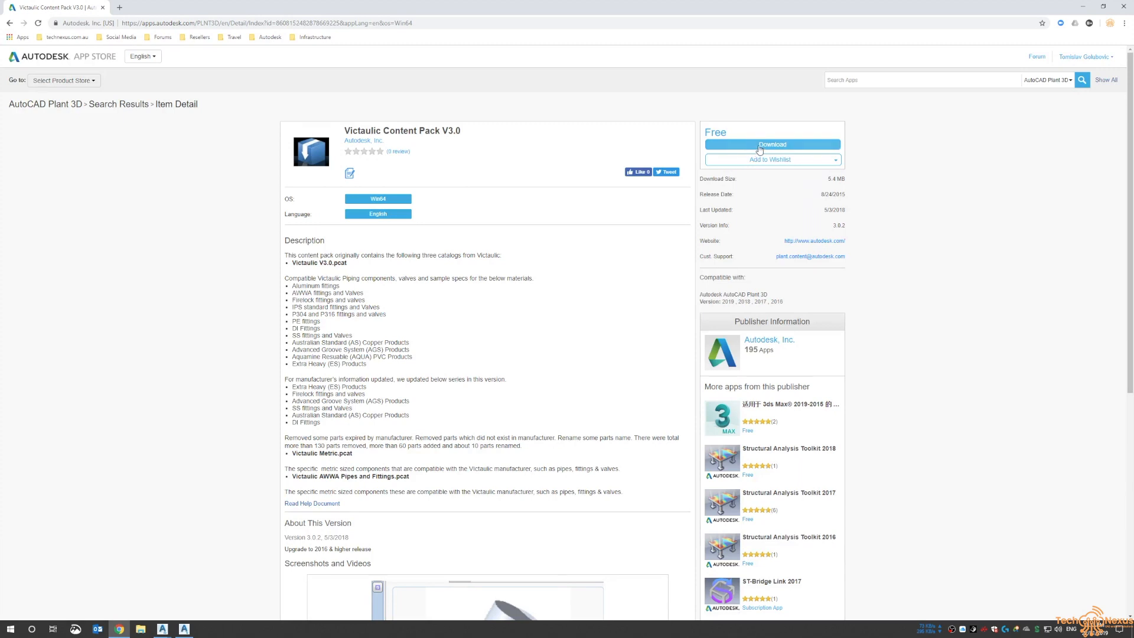
{"action": "scroll", "coordinate": [323, 357], "scroll_direction": "down", "scroll_amount": 2}
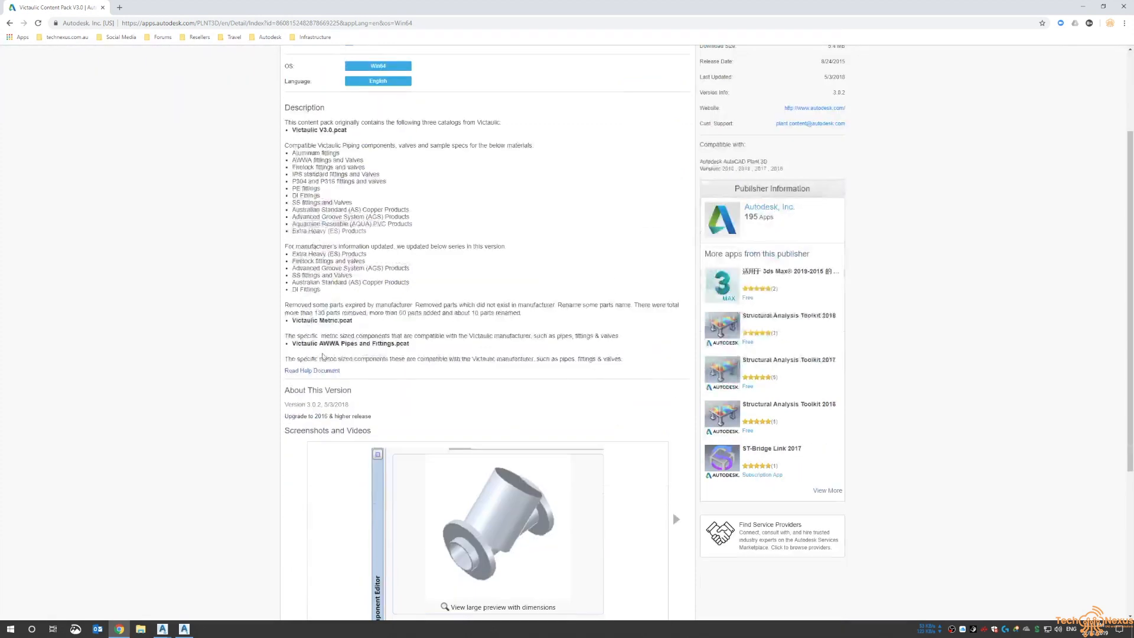
{"action": "scroll", "coordinate": [322, 357], "scroll_direction": "down", "scroll_amount": 1}
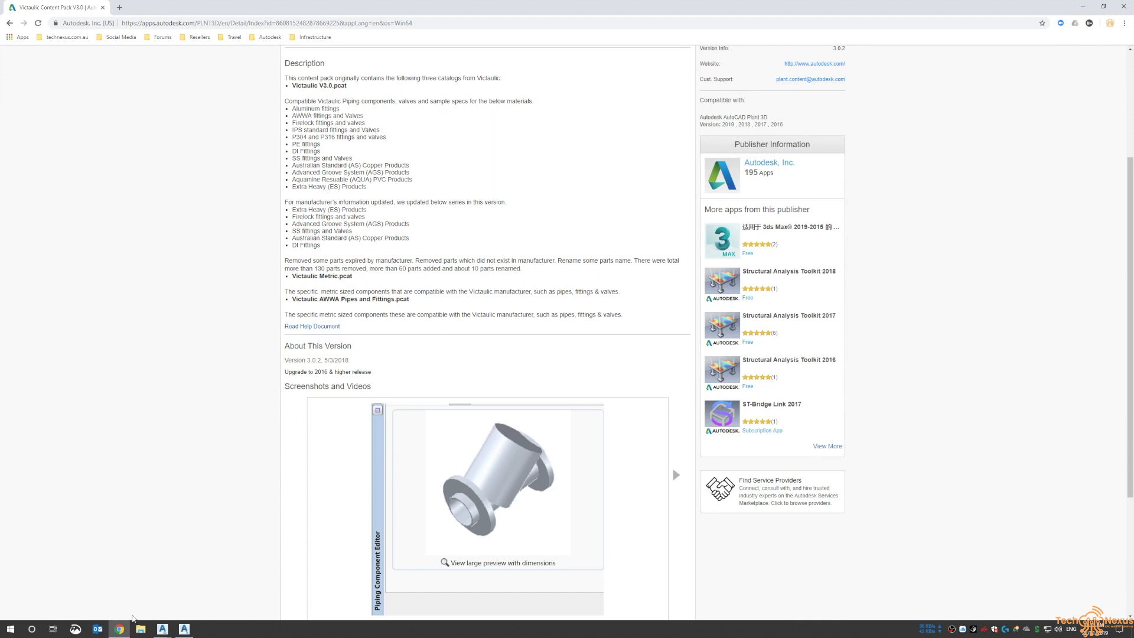
Return to the 01-PID-0001 drawing and expand the project's Pipe Specs folder to review its specs
{"action": "mouse_move", "coordinate": [163, 632]}
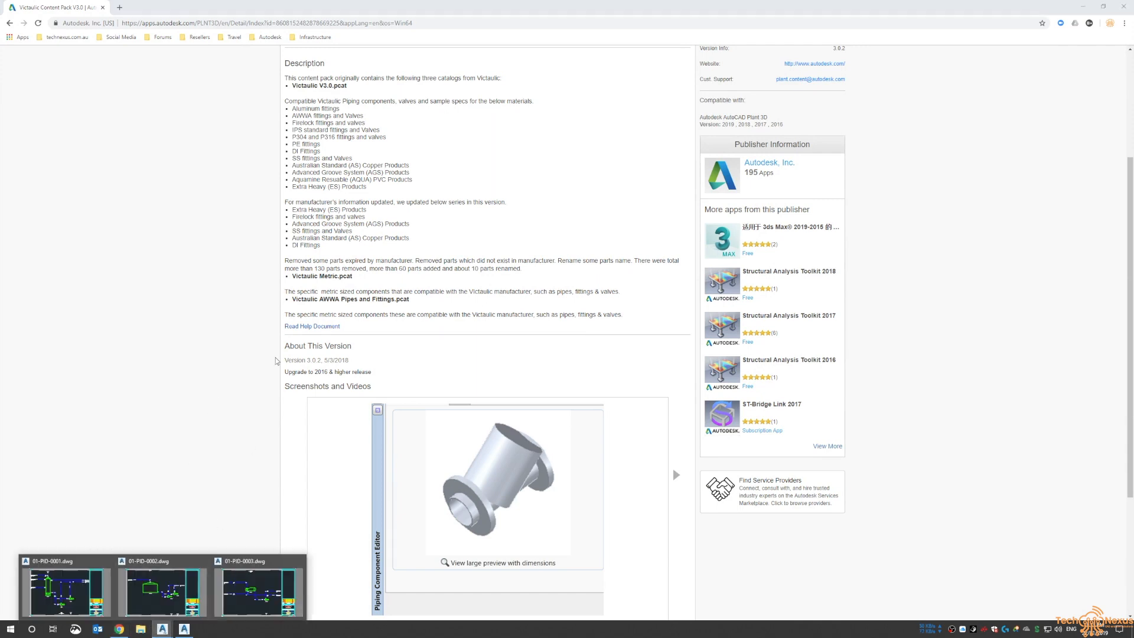
{"action": "left_click", "coordinate": [66, 587]}
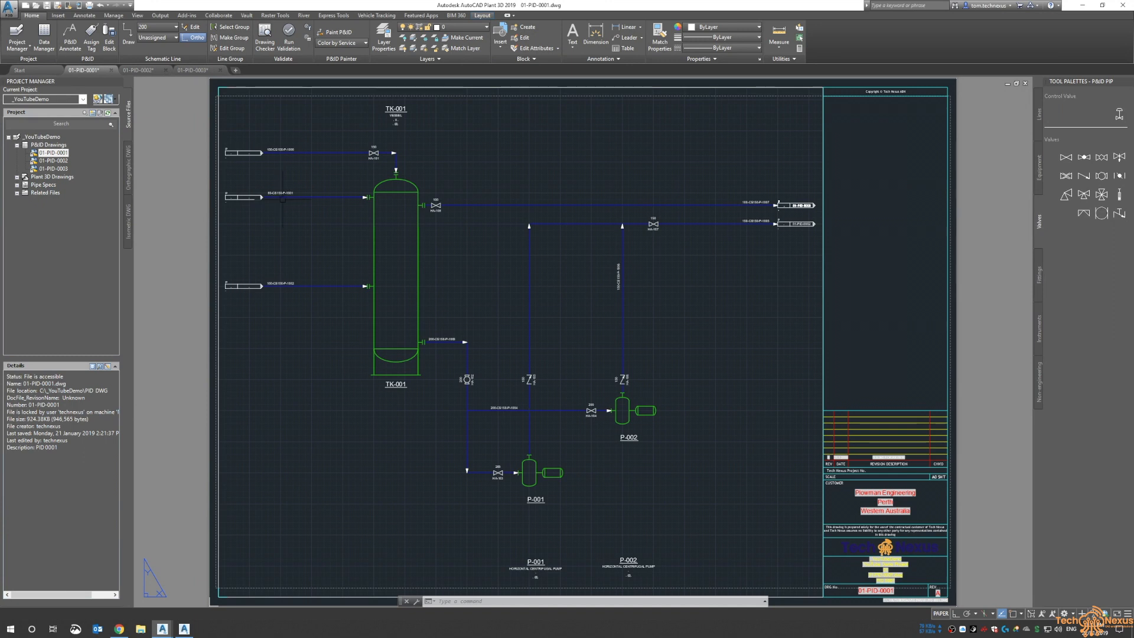
{"action": "left_click", "coordinate": [58, 186]}
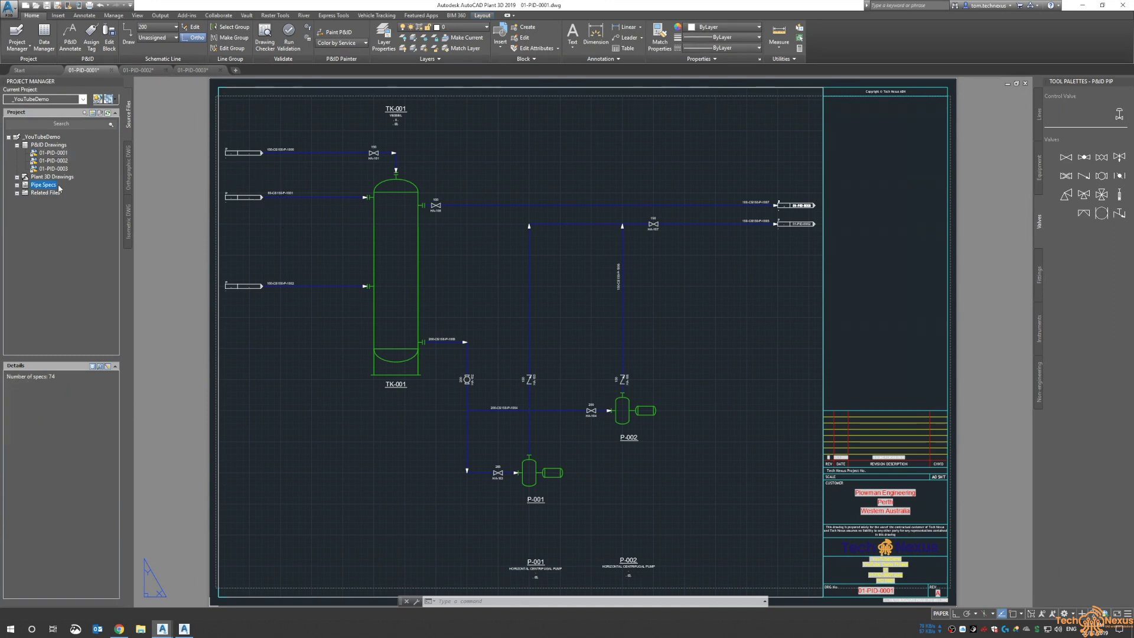
{"action": "double_click", "coordinate": [53, 185]}
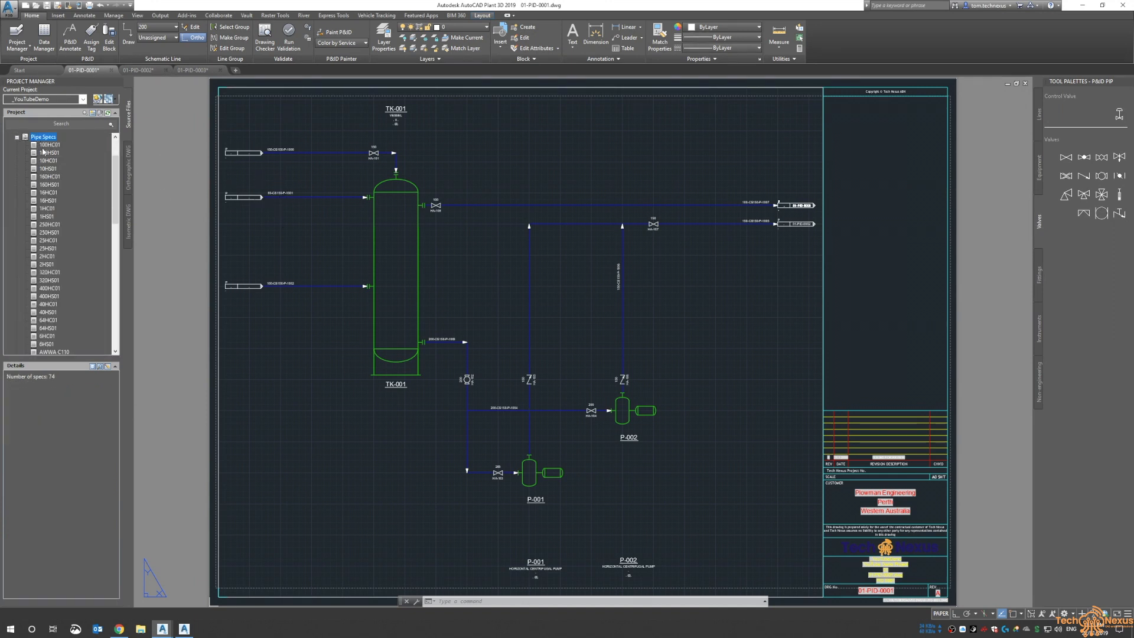
{"action": "left_click", "coordinate": [17, 137]}
{"action": "left_click", "coordinate": [34, 177]}
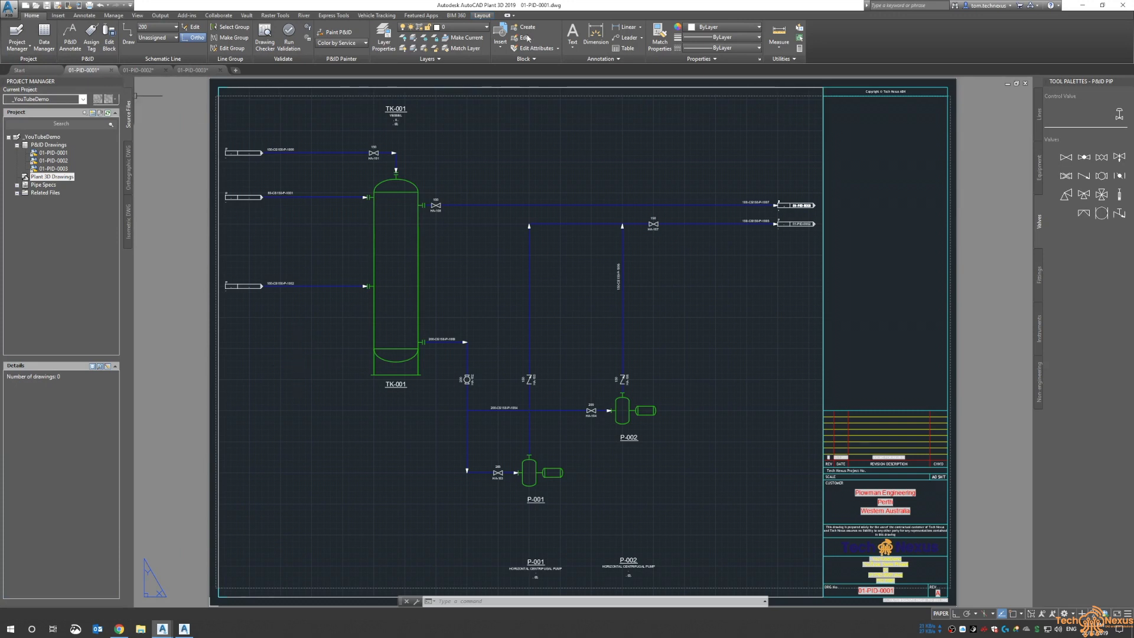
Close Plant 3D, saving changes to the open P&ID drawings
{"action": "left_click", "coordinate": [1123, 4]}
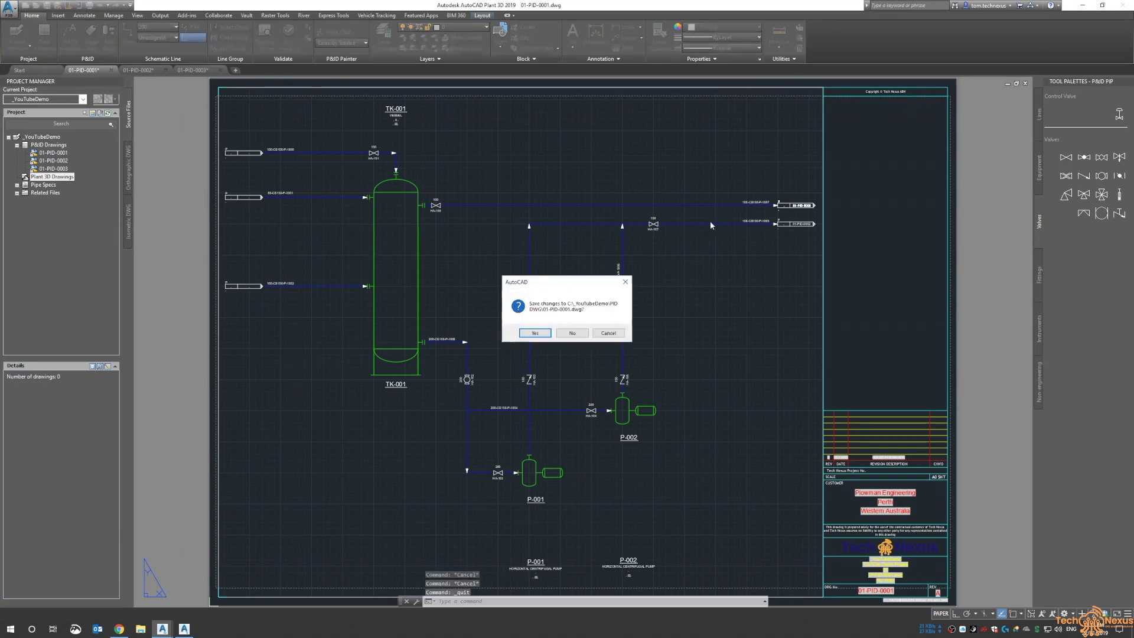
{"action": "left_click", "coordinate": [539, 334]}
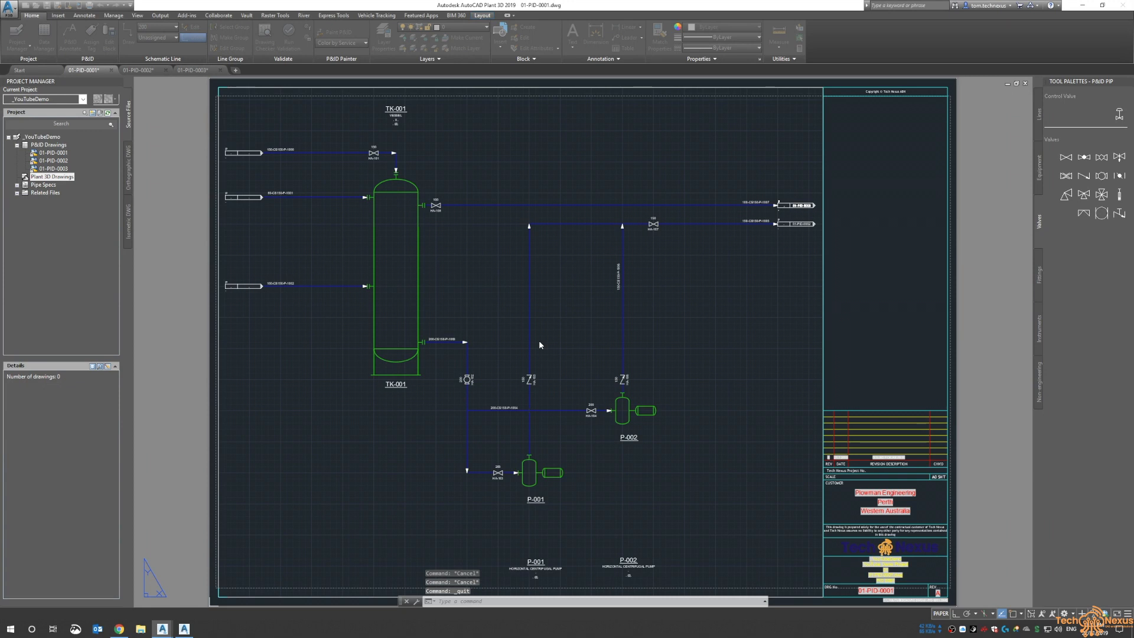
{"action": "left_click", "coordinate": [543, 335]}
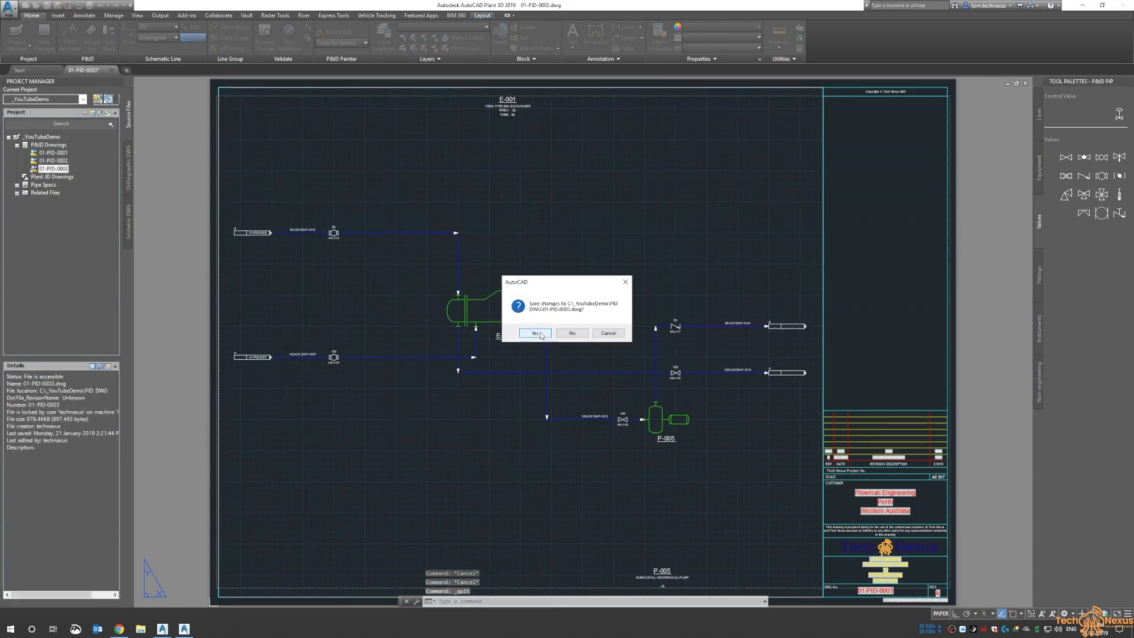
{"action": "left_click", "coordinate": [535, 333]}
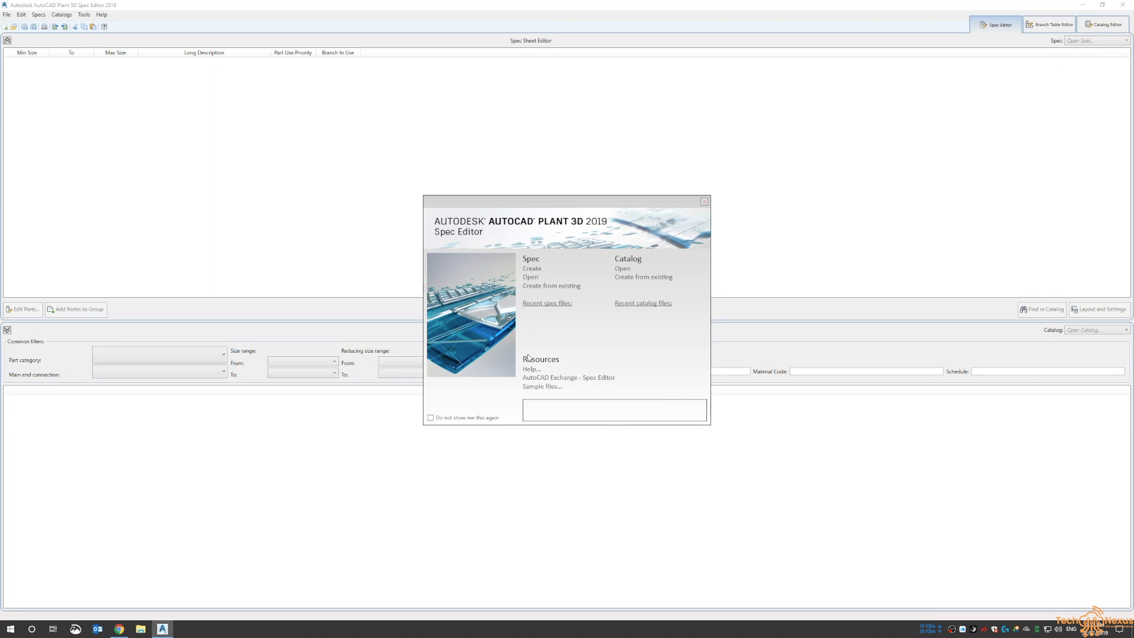
In the Spec Editor, open the ASME Pipes and Fittings Catalog from the CPak ASME content folder
{"action": "left_click", "coordinate": [691, 271]}
{"action": "double_click", "coordinate": [560, 275]}
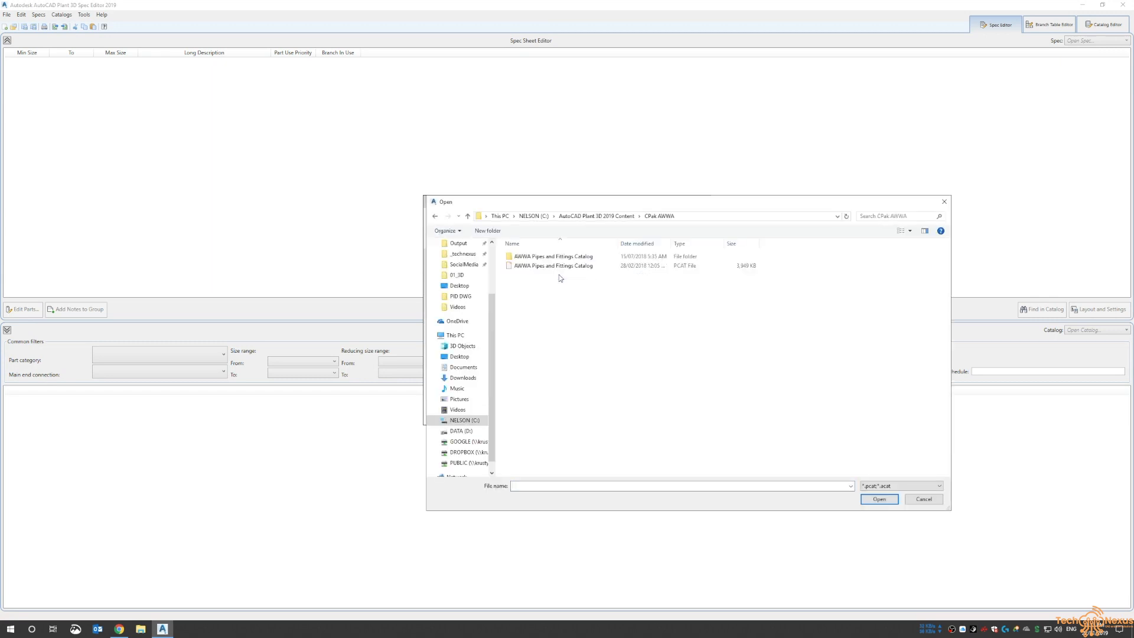
{"action": "left_click", "coordinate": [617, 217]}
{"action": "double_click", "coordinate": [528, 266]}
{"action": "left_click", "coordinate": [590, 275]}
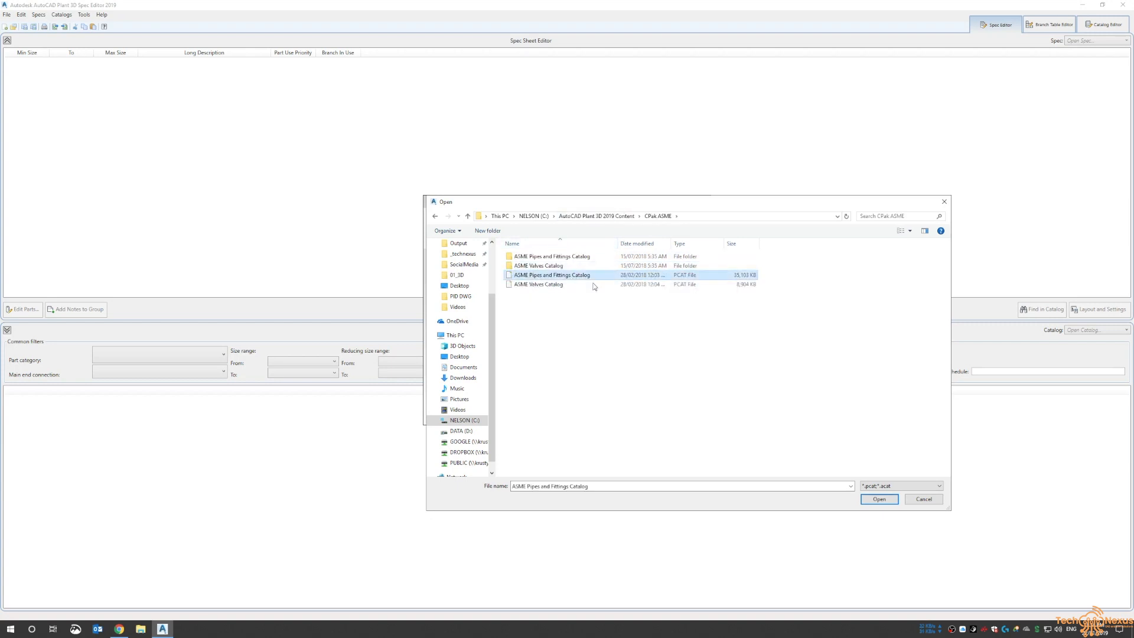
{"action": "left_click", "coordinate": [863, 500]}
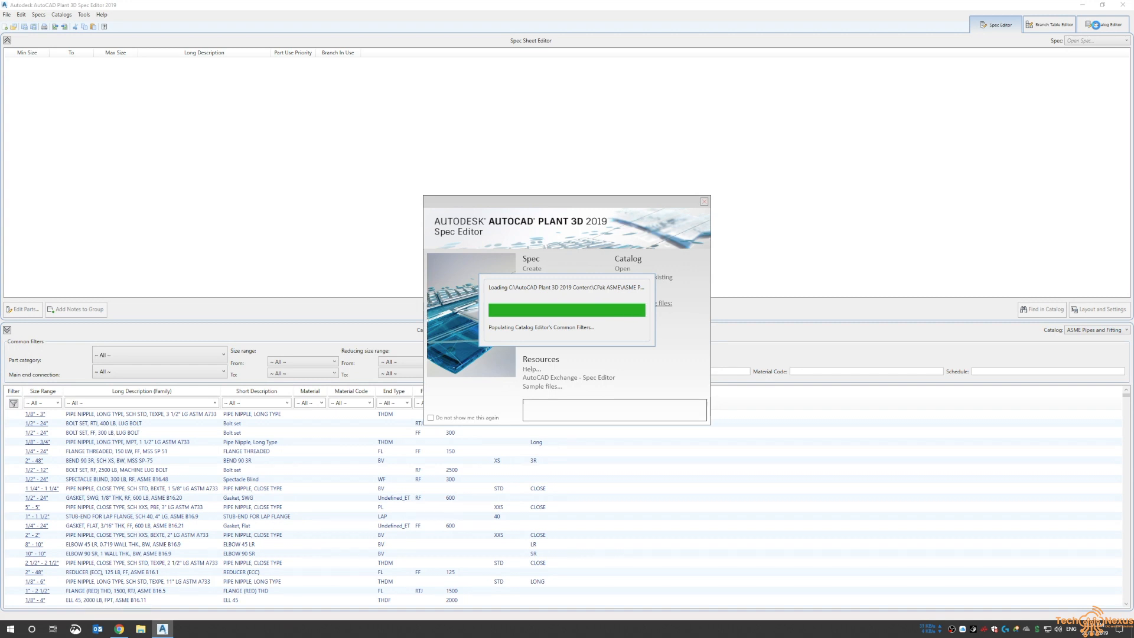
Switch to the Catalog Editor and filter the catalog browser by short description FLANGE WN
{"action": "left_click", "coordinate": [1097, 27]}
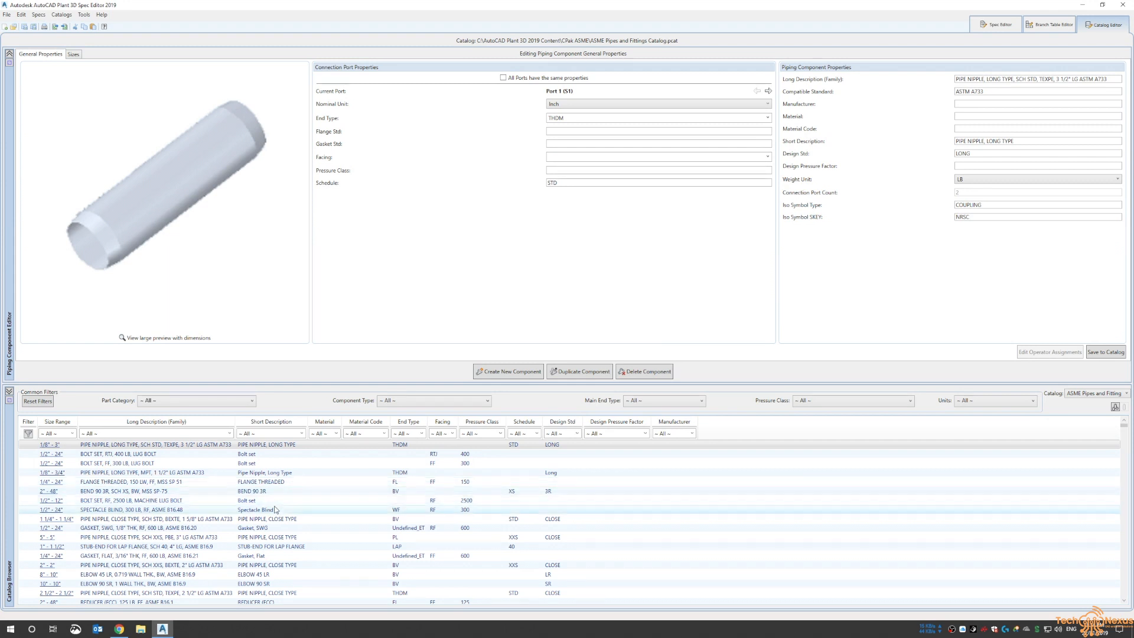
{"action": "left_click", "coordinate": [302, 433]}
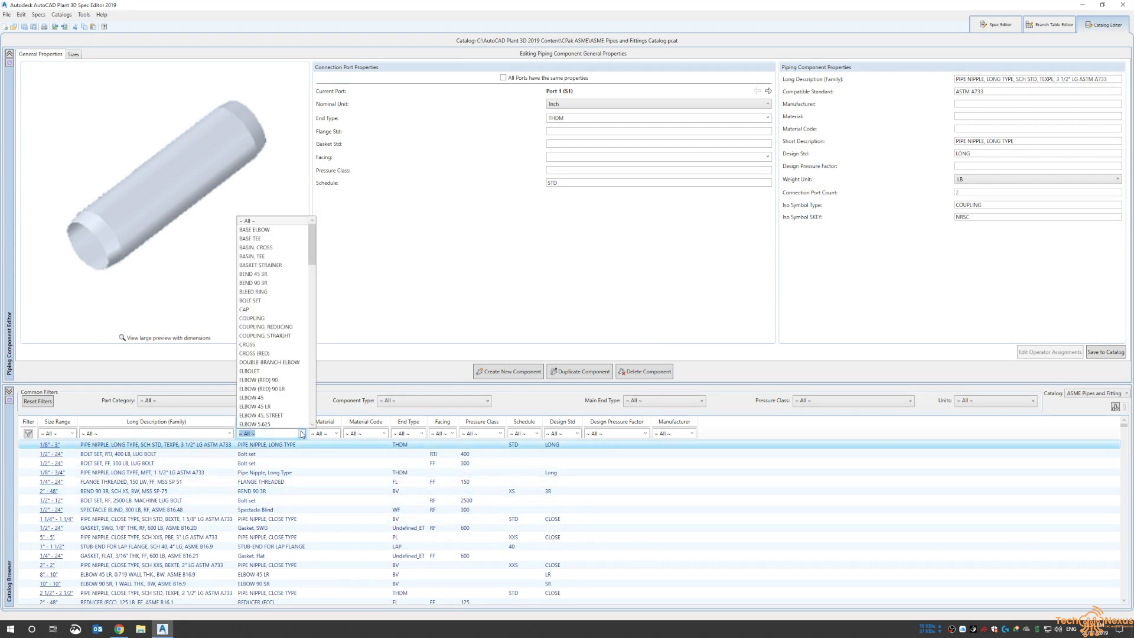
{"action": "scroll", "coordinate": [287, 337], "scroll_direction": "down", "scroll_amount": 9}
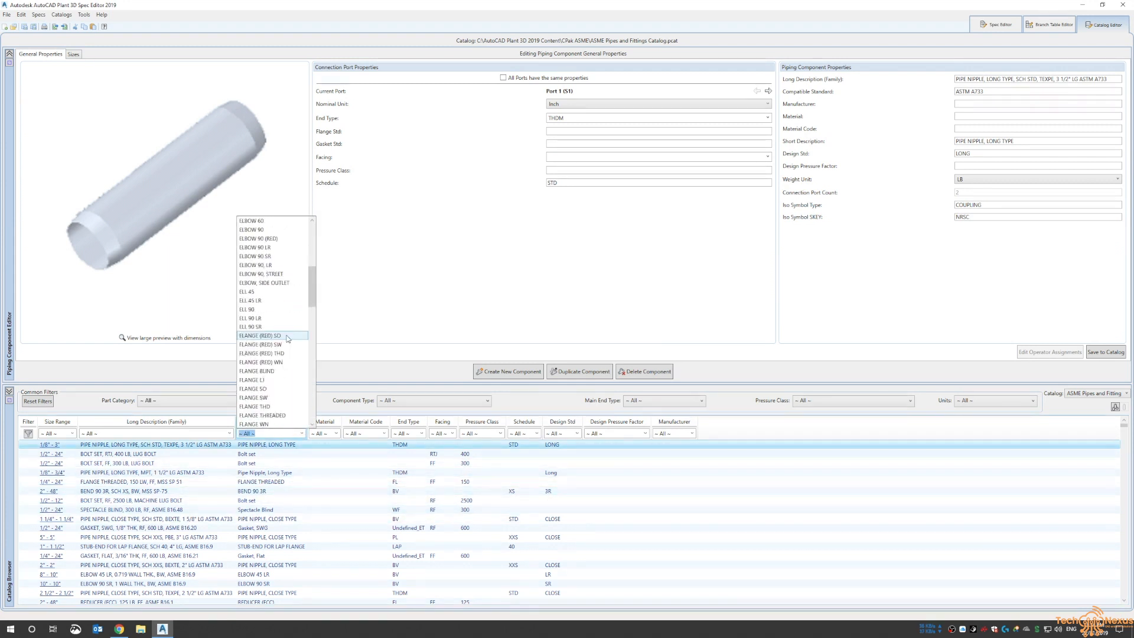
{"action": "scroll", "coordinate": [288, 338], "scroll_direction": "down", "scroll_amount": 2}
{"action": "left_click", "coordinate": [290, 373]}
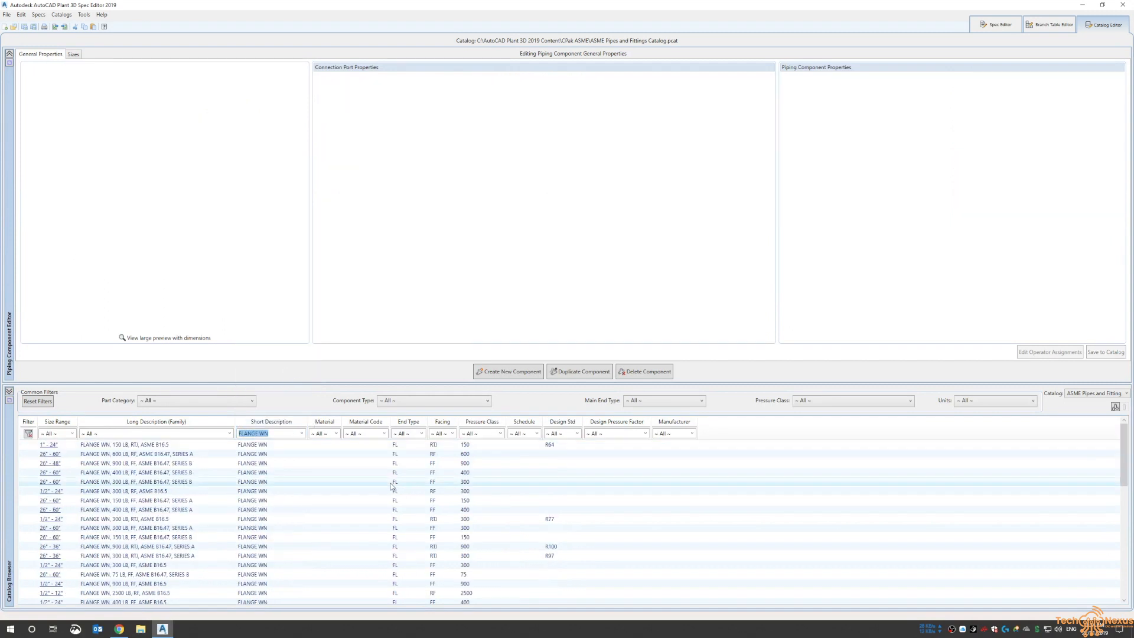
Narrow the flange list further with facing RF and pressure class 150
{"action": "left_click", "coordinate": [452, 434]}
{"action": "left_click", "coordinate": [443, 470]}
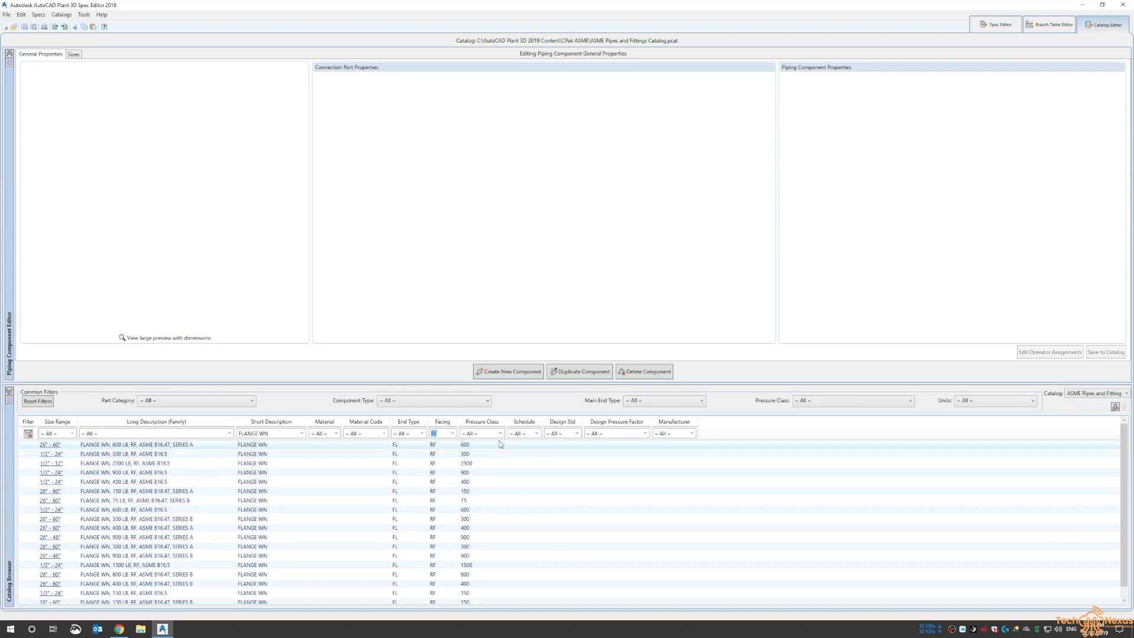
{"action": "left_click", "coordinate": [500, 433]}
{"action": "left_click", "coordinate": [487, 489]}
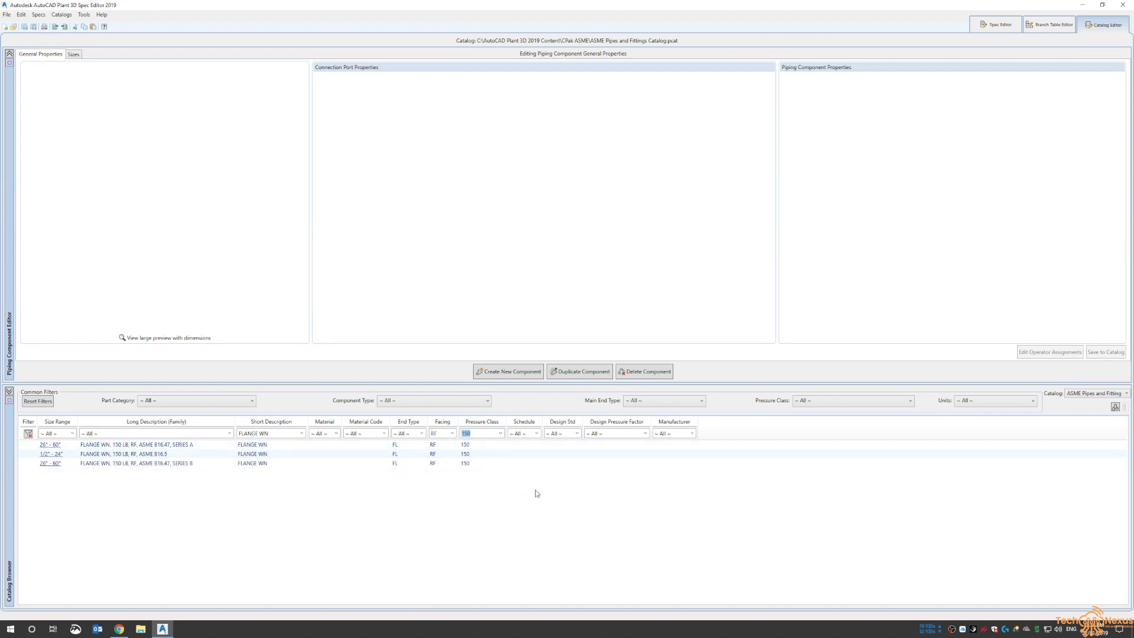
Select the 1/2" – 24" FLANGE WN, 150 LB, RF, ASME B16.5 entry and view its large dimensioned preview
{"action": "left_click", "coordinate": [181, 453]}
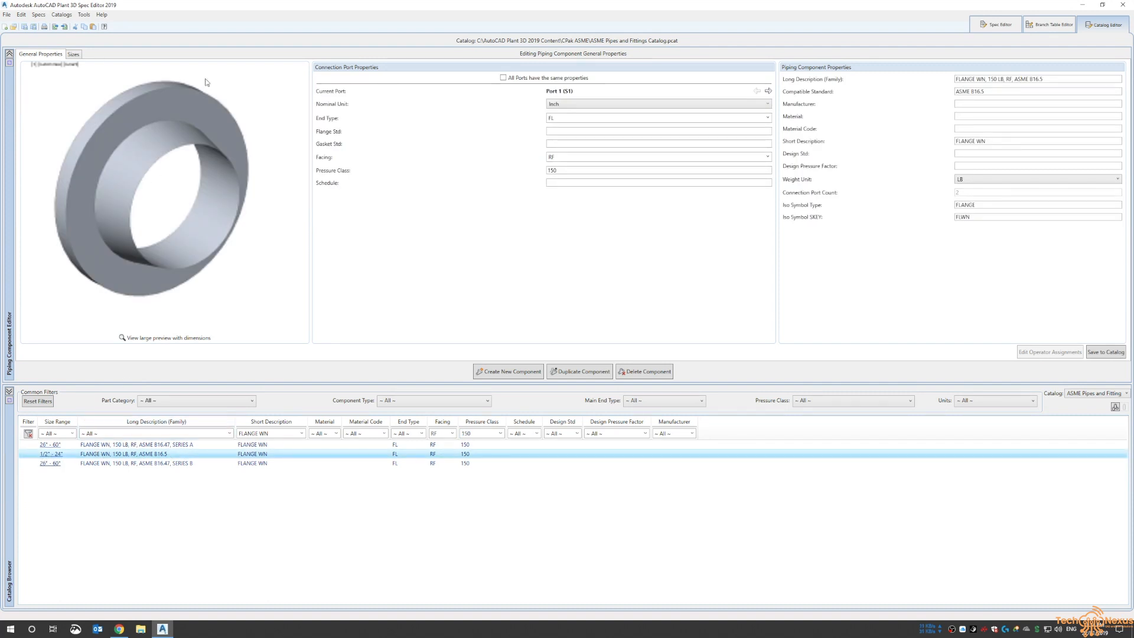
{"action": "left_click", "coordinate": [145, 337]}
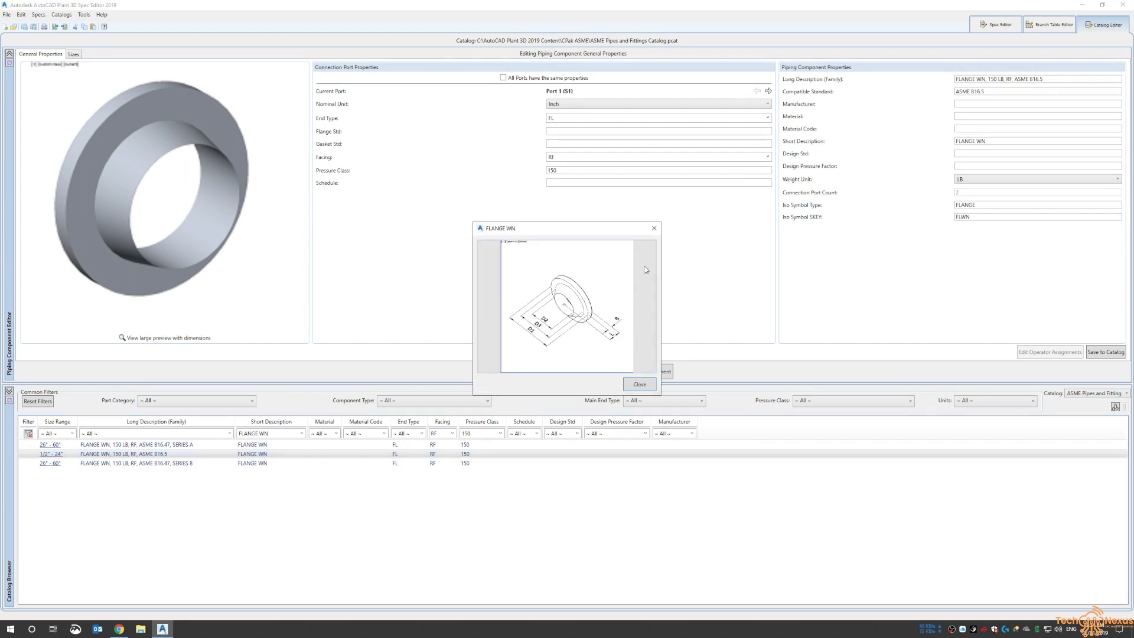
{"action": "left_click", "coordinate": [654, 229]}
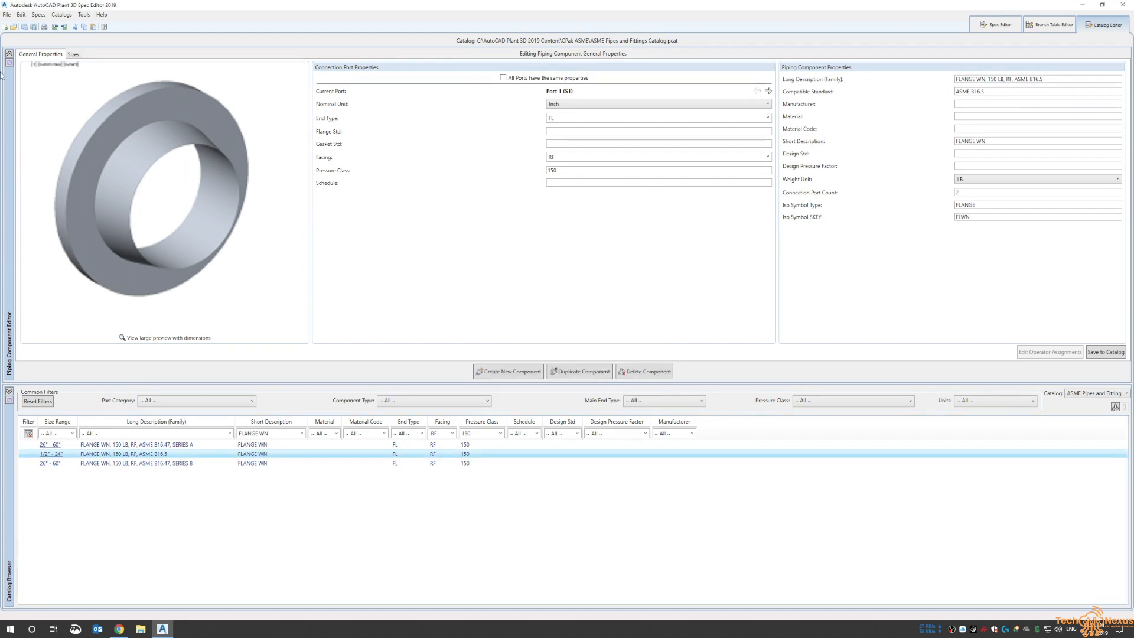
Open the selected flange's size table and inspect its dimension parameters for the 5" size
{"action": "left_click", "coordinate": [73, 54]}
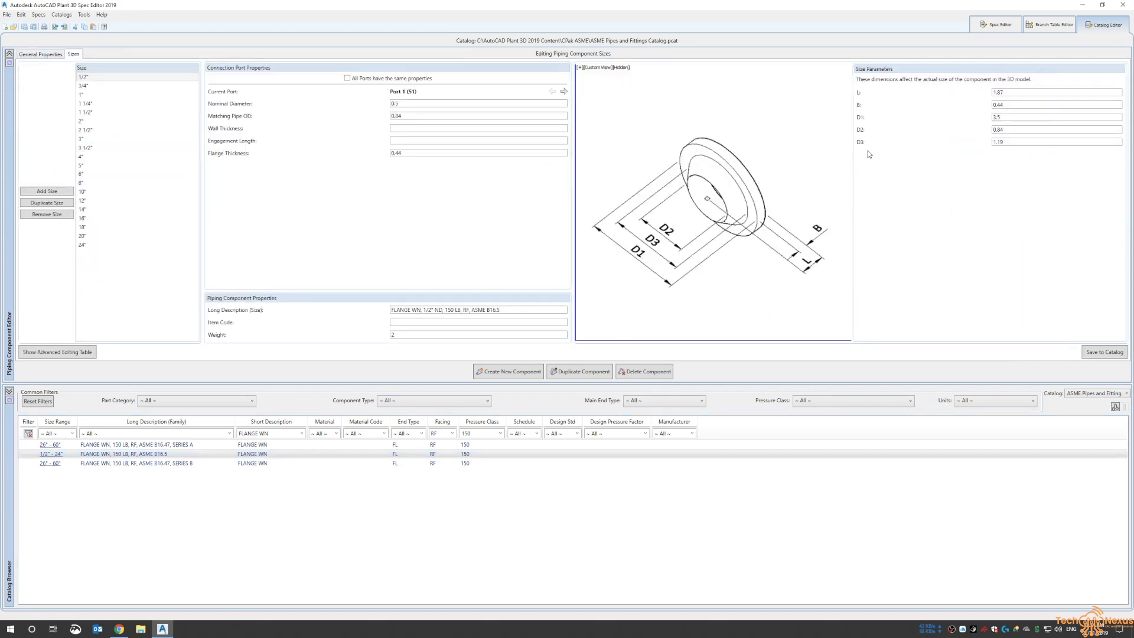
{"action": "mouse_move", "coordinate": [859, 95]}
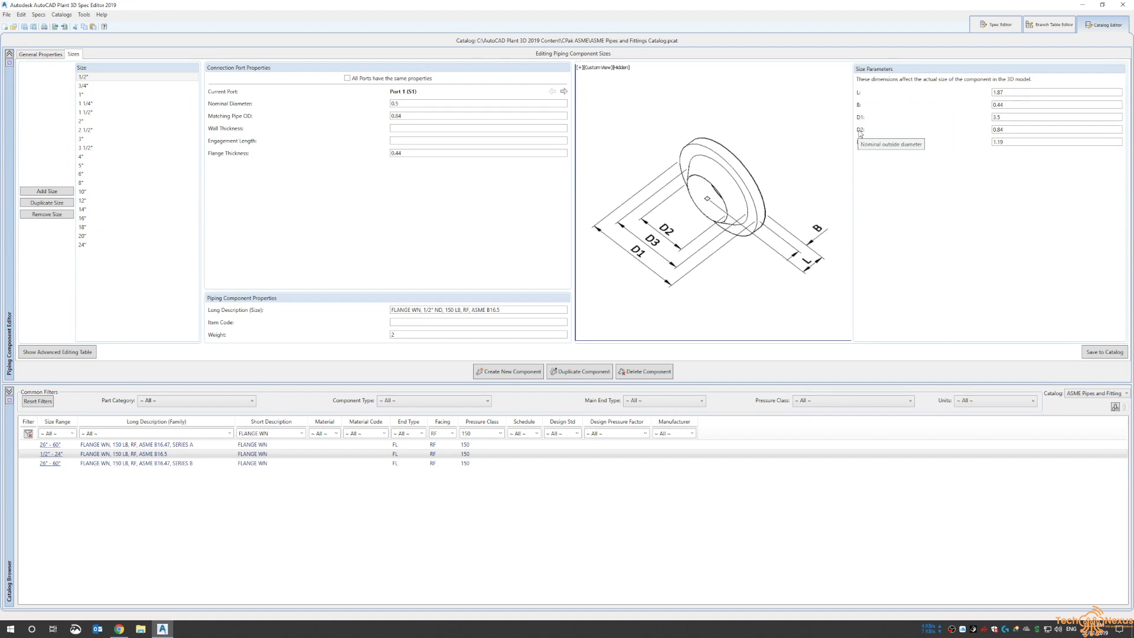
{"action": "mouse_move", "coordinate": [862, 145]}
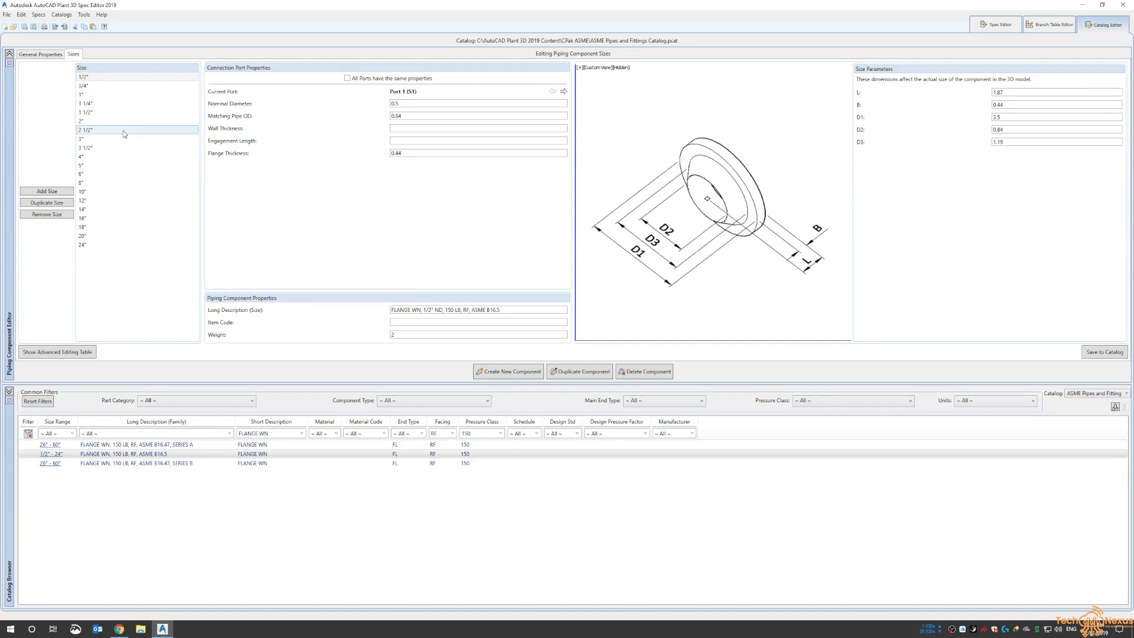
{"action": "left_click", "coordinate": [95, 166]}
Switch the catalog to editing in metric units and select the 80 (3") flange size
{"action": "left_click", "coordinate": [61, 14]}
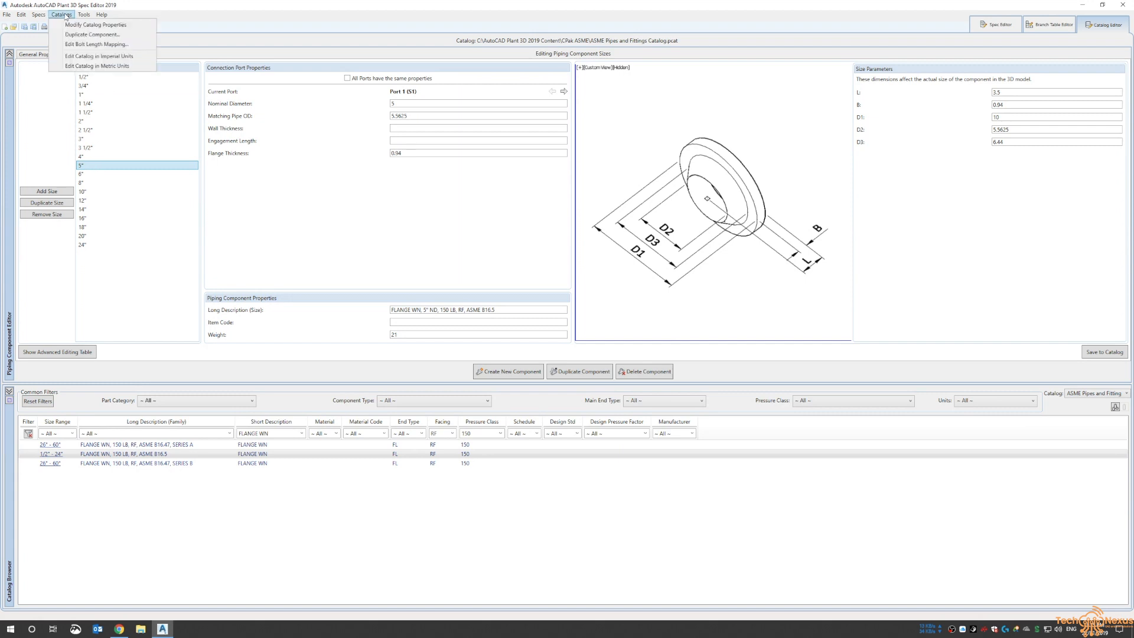
{"action": "left_click", "coordinate": [83, 66]}
{"action": "left_click", "coordinate": [86, 139]}
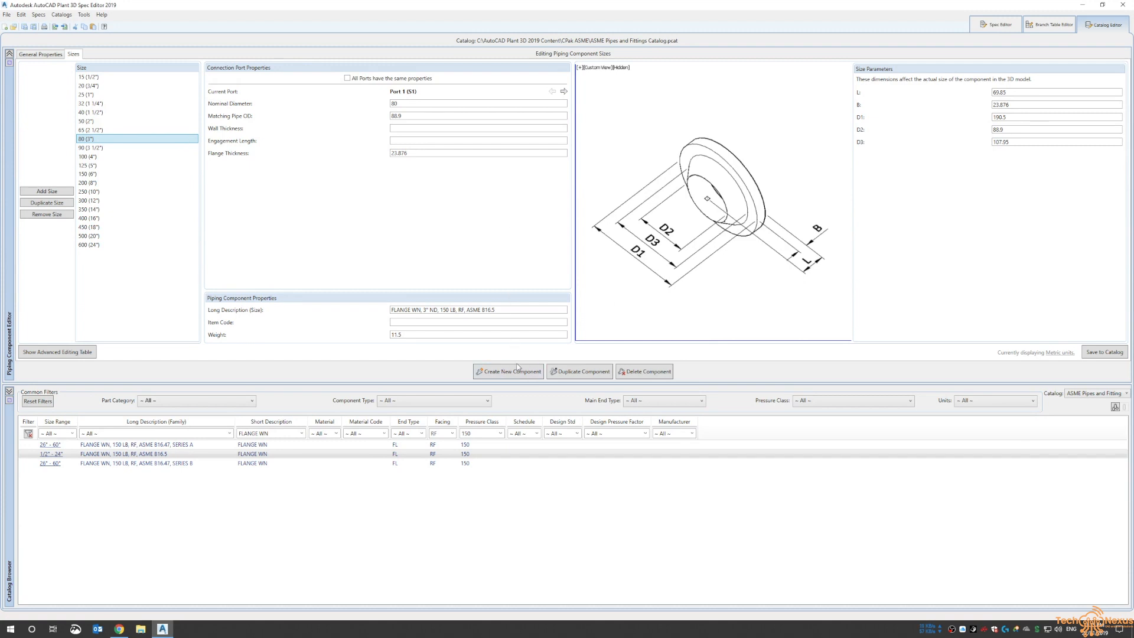
Begin creating a new component with category Flanges, piping component Flange and primary end type FL
{"action": "left_click", "coordinate": [494, 375]}
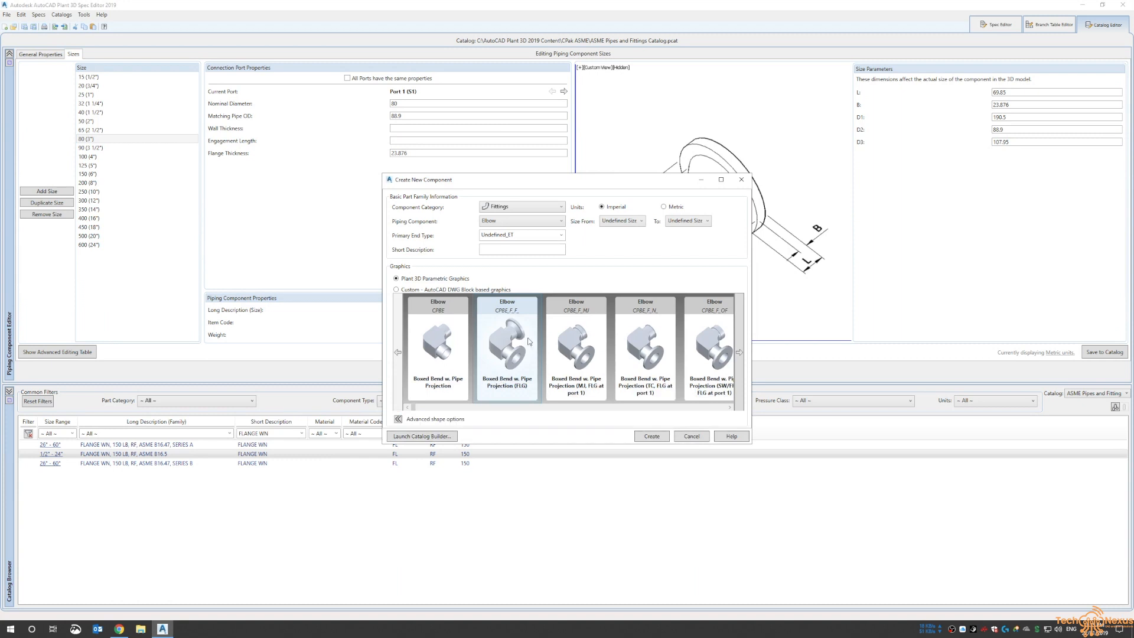
{"action": "left_click", "coordinate": [513, 208]}
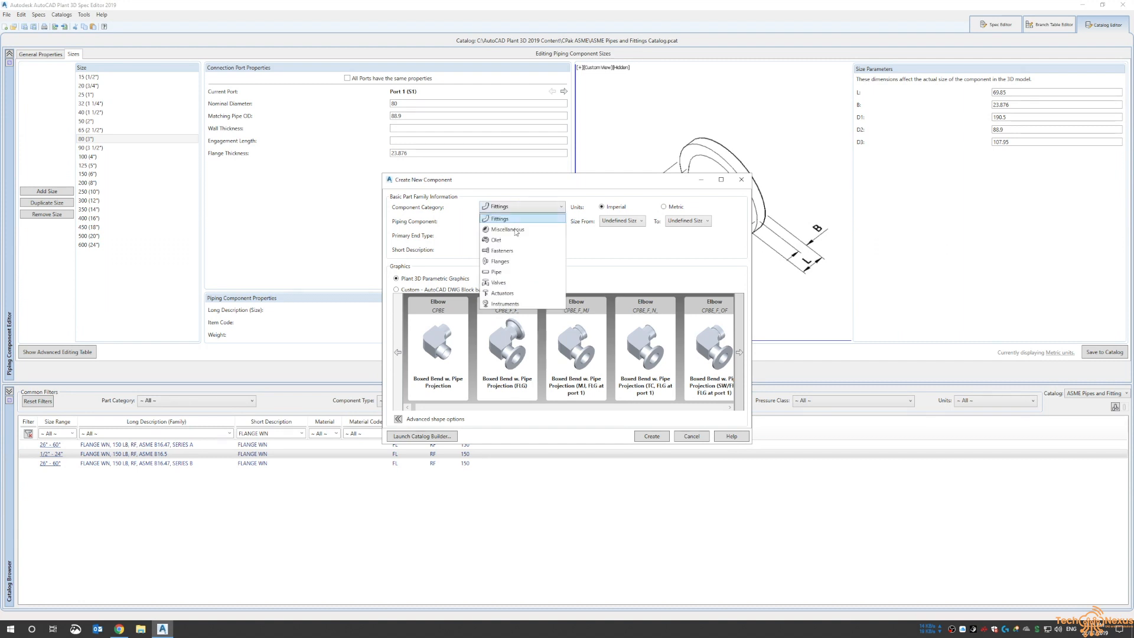
{"action": "left_click", "coordinate": [501, 261]}
{"action": "left_click", "coordinate": [510, 223]}
{"action": "left_click", "coordinate": [511, 234]}
{"action": "left_click", "coordinate": [561, 235]}
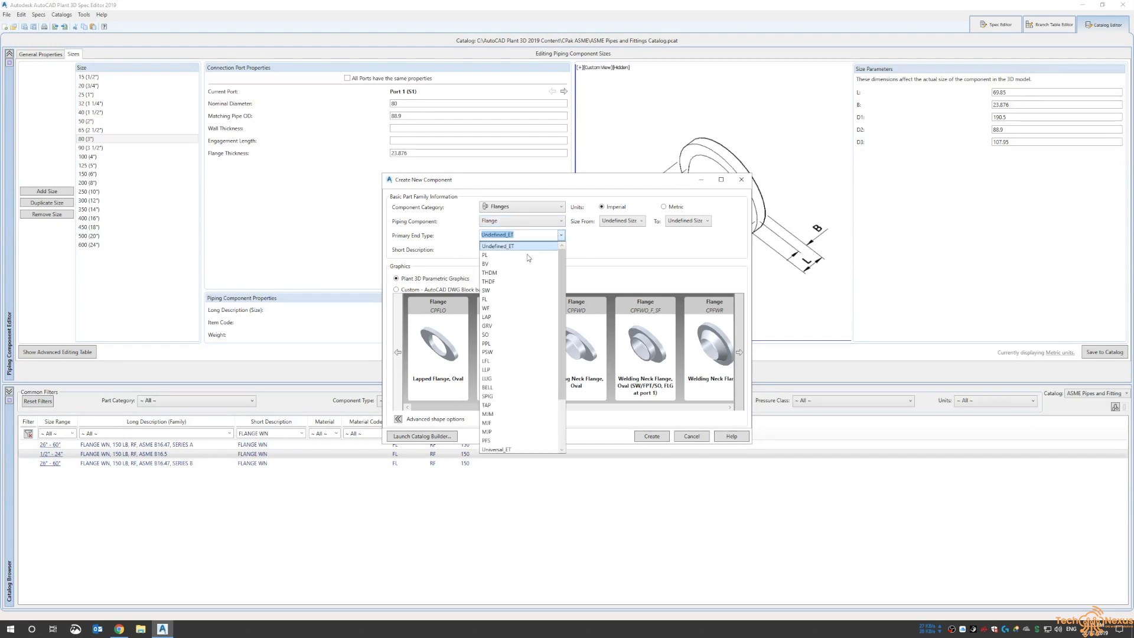
{"action": "left_click", "coordinate": [499, 300]}
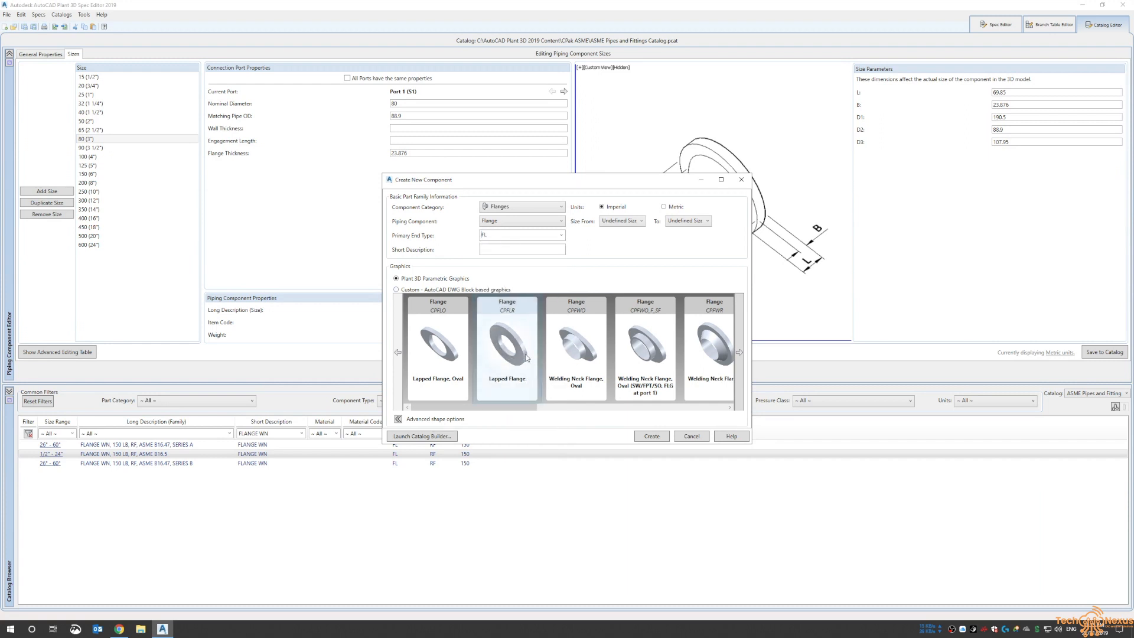
Browse the available flange graphics and the custom DWG block option, and cancel the new component
{"action": "left_click_drag", "start_coordinate": [473, 409], "coordinate": [685, 412]}
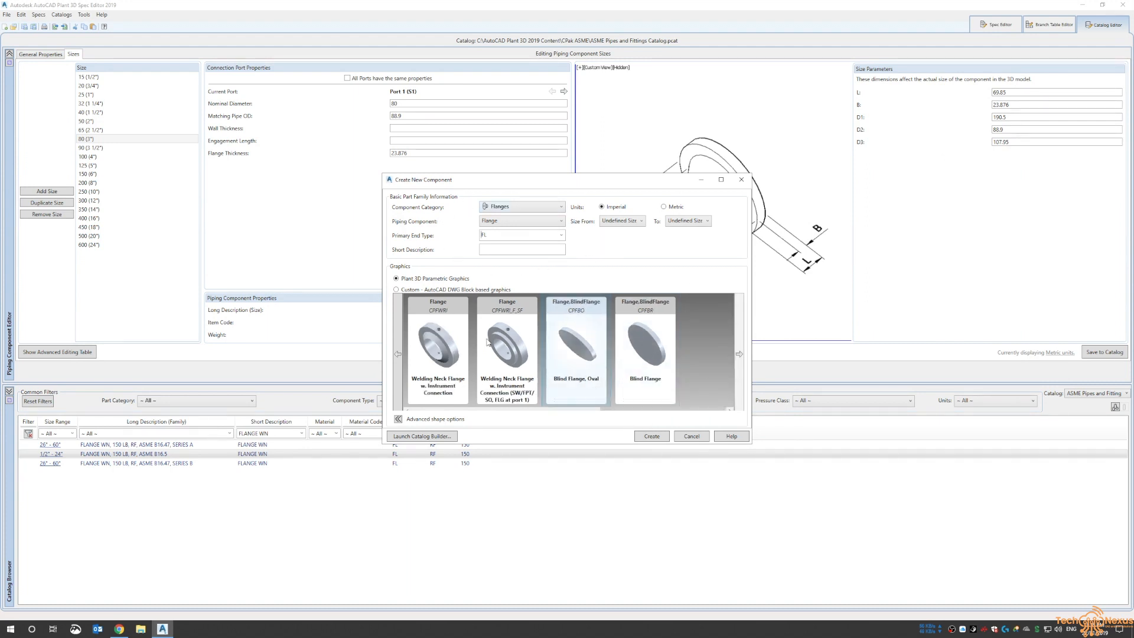
{"action": "left_click", "coordinate": [396, 290]}
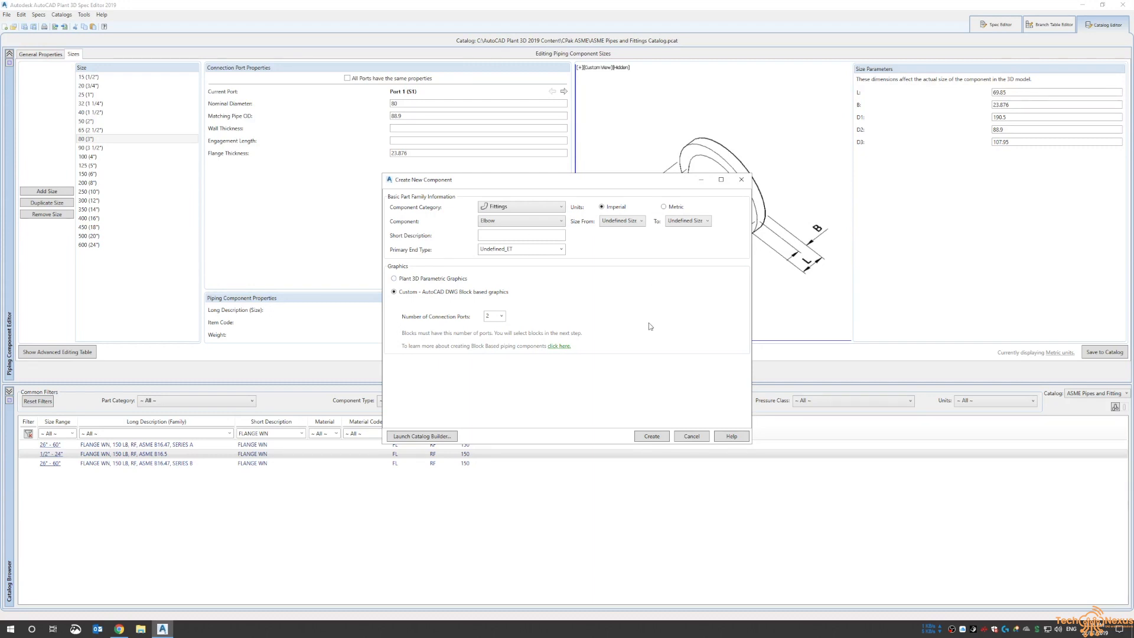
{"action": "left_click", "coordinate": [695, 439]}
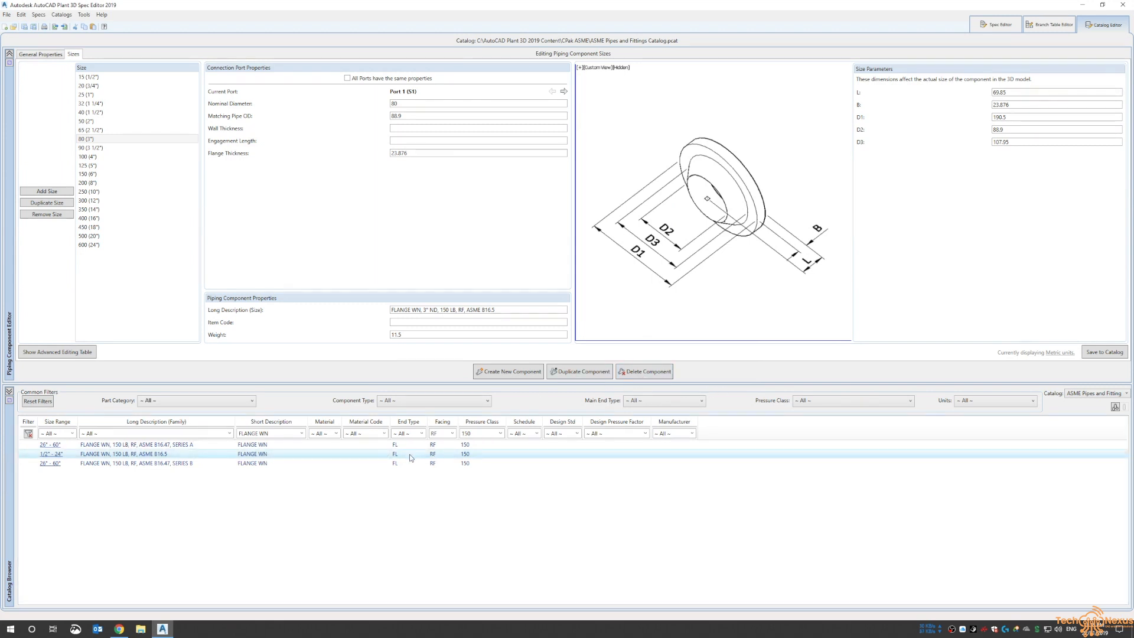
Switch to the Spec Editor and open the CS150 spec from the Spec Sheets folder in _technexusdemo on drive D
{"action": "left_click", "coordinate": [295, 455]}
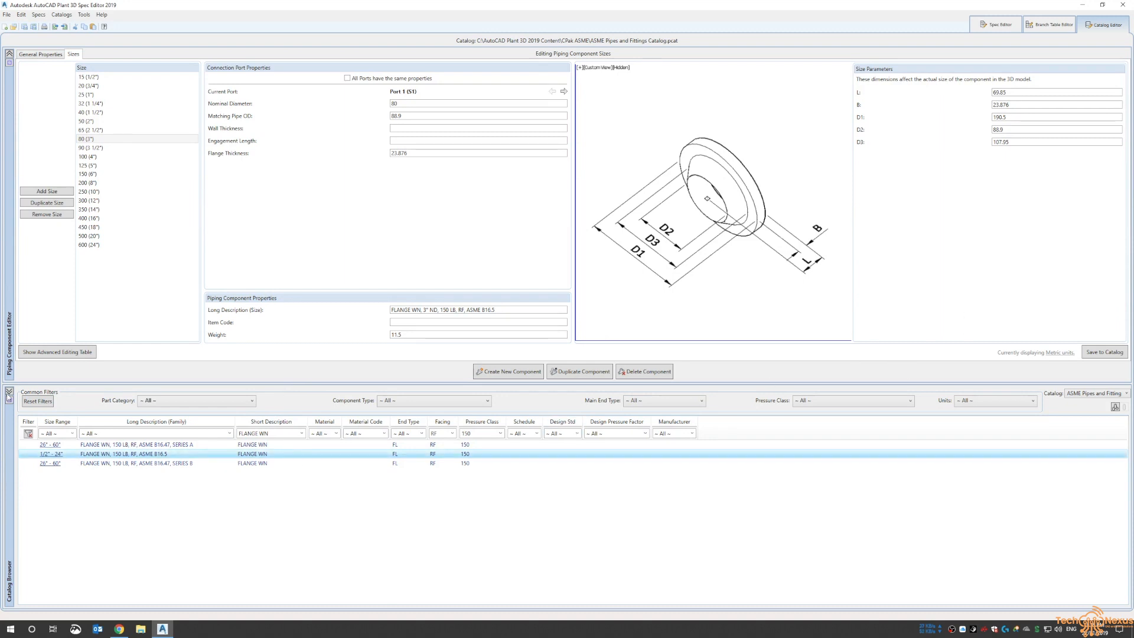
{"action": "left_click", "coordinate": [1003, 29]}
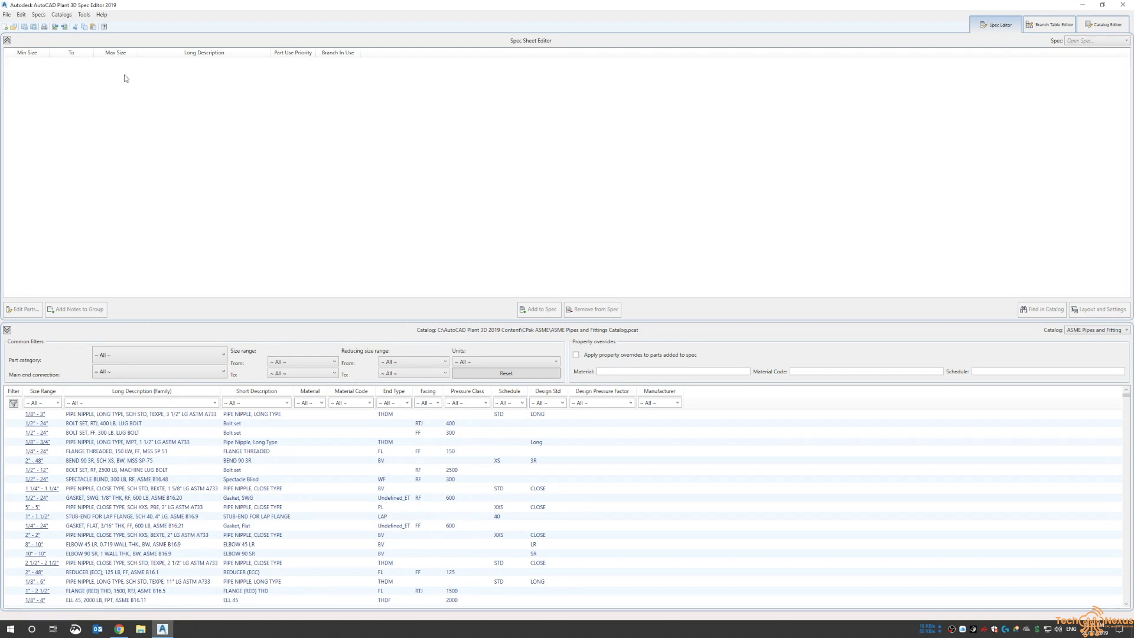
{"action": "left_click", "coordinate": [7, 15]}
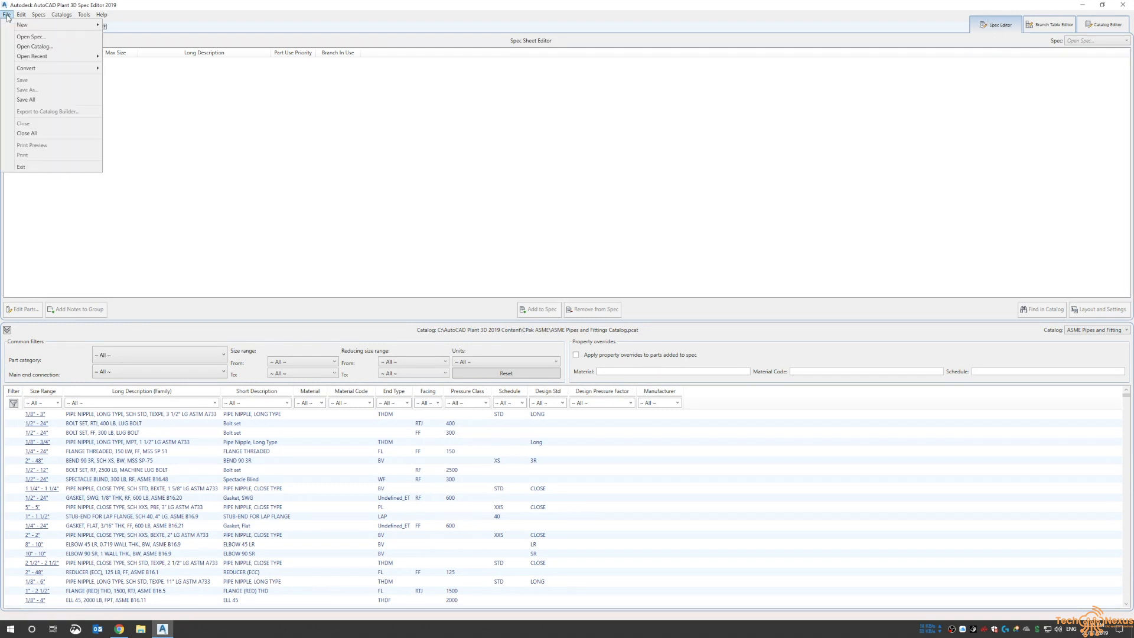
{"action": "left_click", "coordinate": [30, 37]}
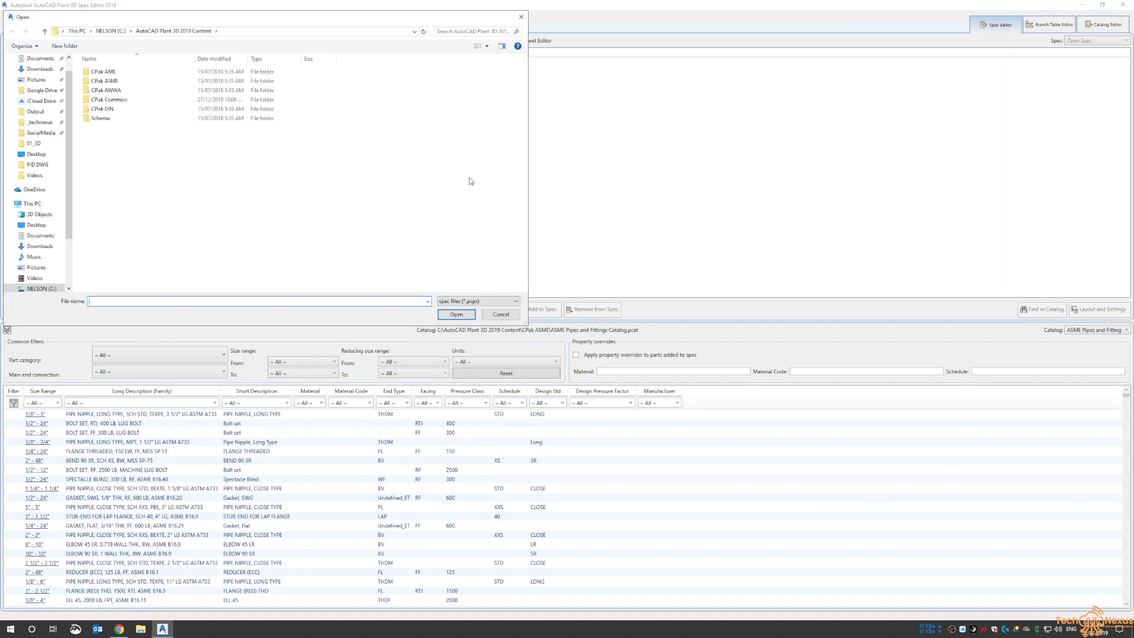
{"action": "left_click", "coordinate": [112, 31]}
{"action": "scroll", "coordinate": [65, 259], "scroll_direction": "down", "scroll_amount": 2}
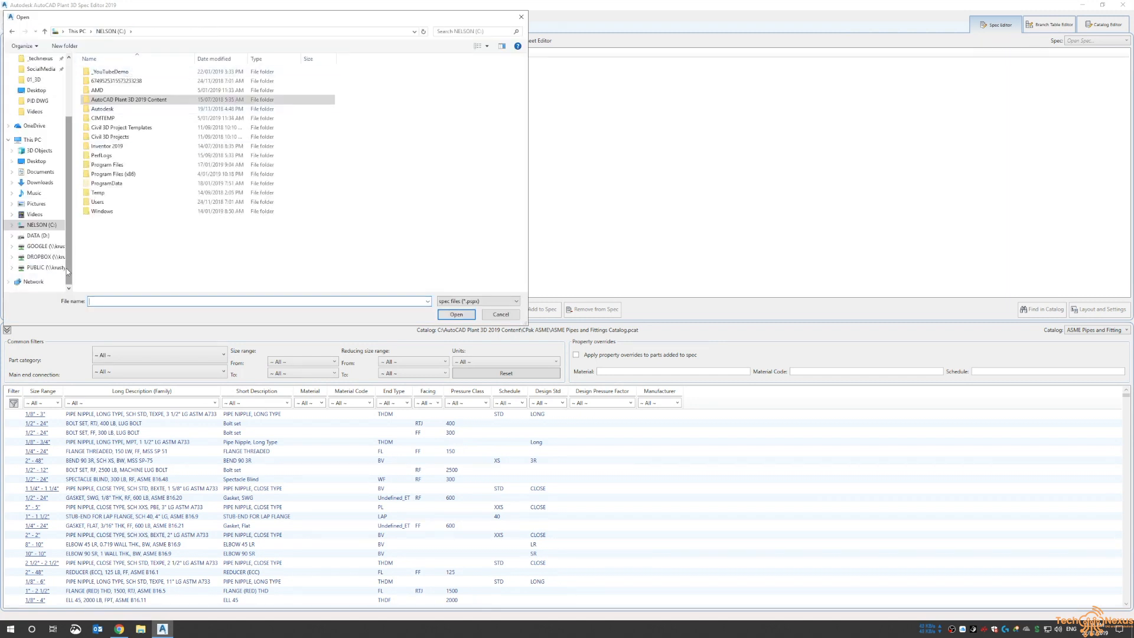
{"action": "left_click", "coordinate": [37, 235]}
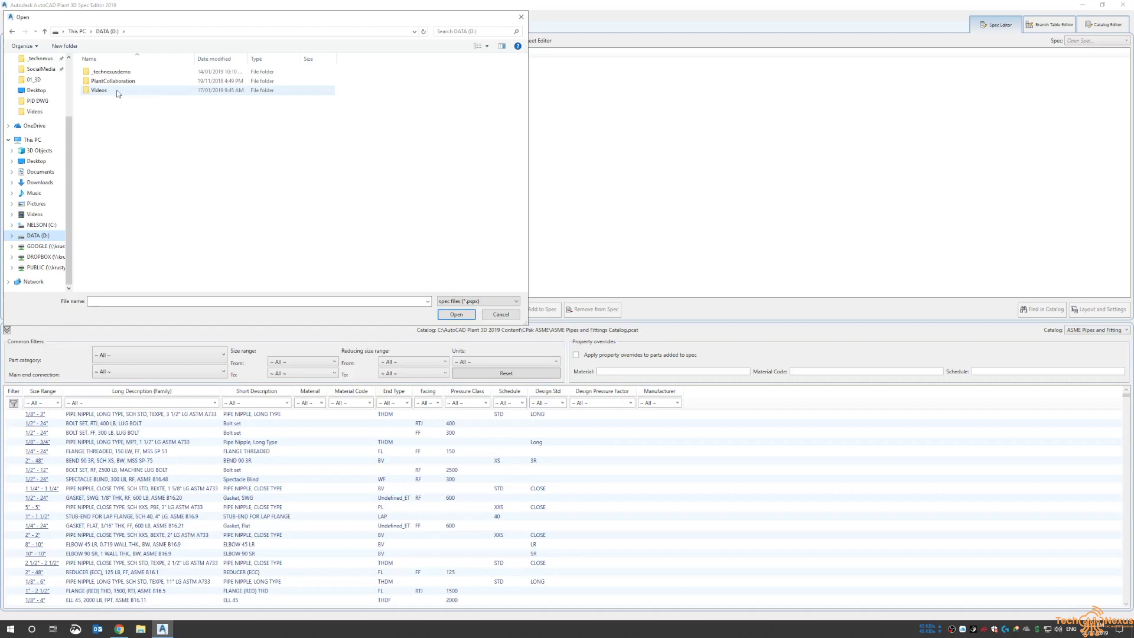
{"action": "left_click", "coordinate": [126, 73]}
{"action": "double_click", "coordinate": [125, 73]}
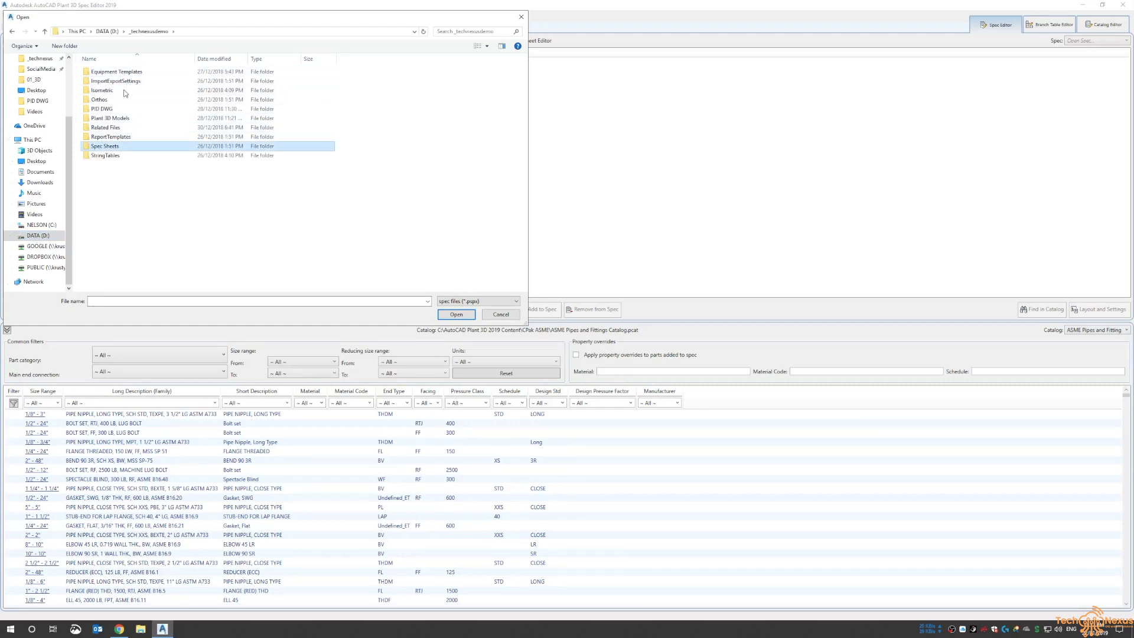
{"action": "double_click", "coordinate": [126, 145]}
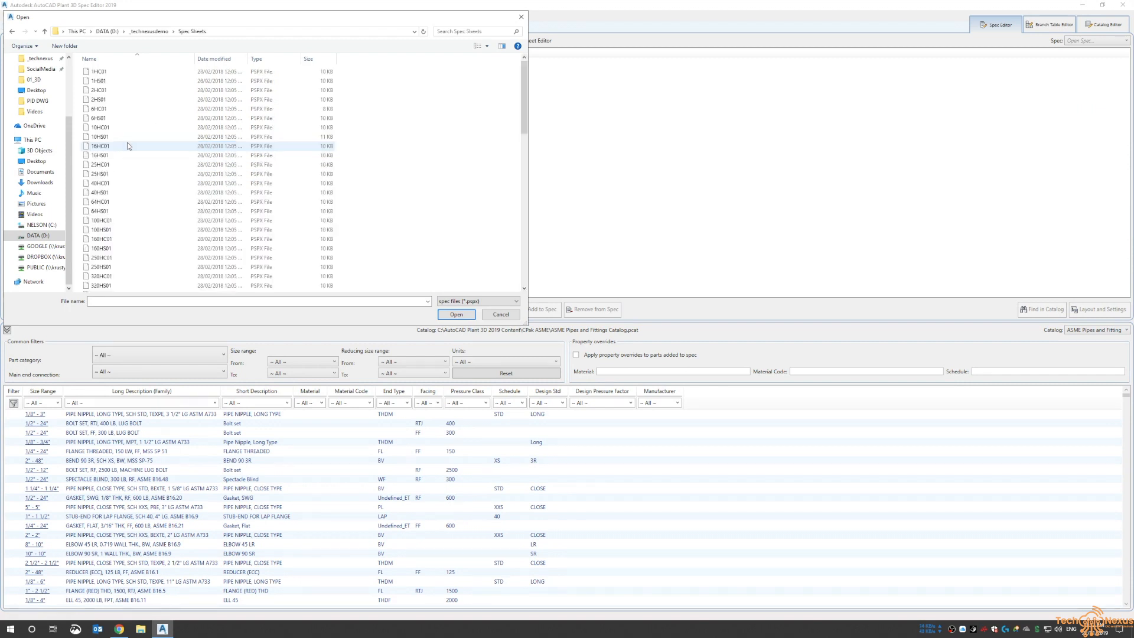
{"action": "left_click", "coordinate": [134, 128]}
{"action": "scroll", "coordinate": [159, 177], "scroll_direction": "down", "scroll_amount": 8}
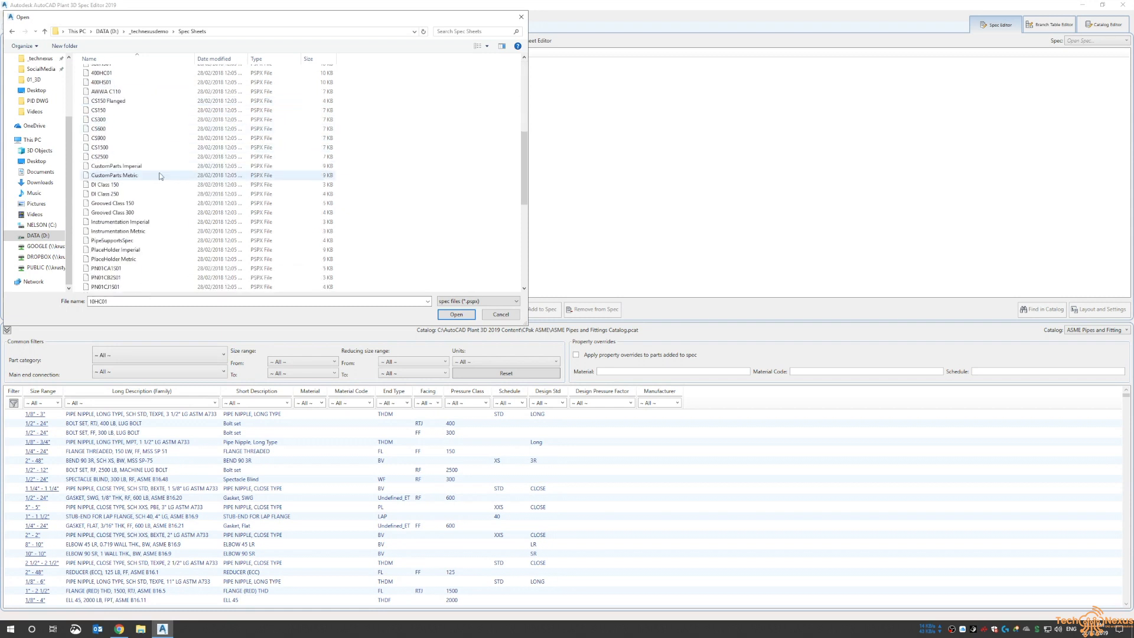
{"action": "left_click", "coordinate": [148, 110]}
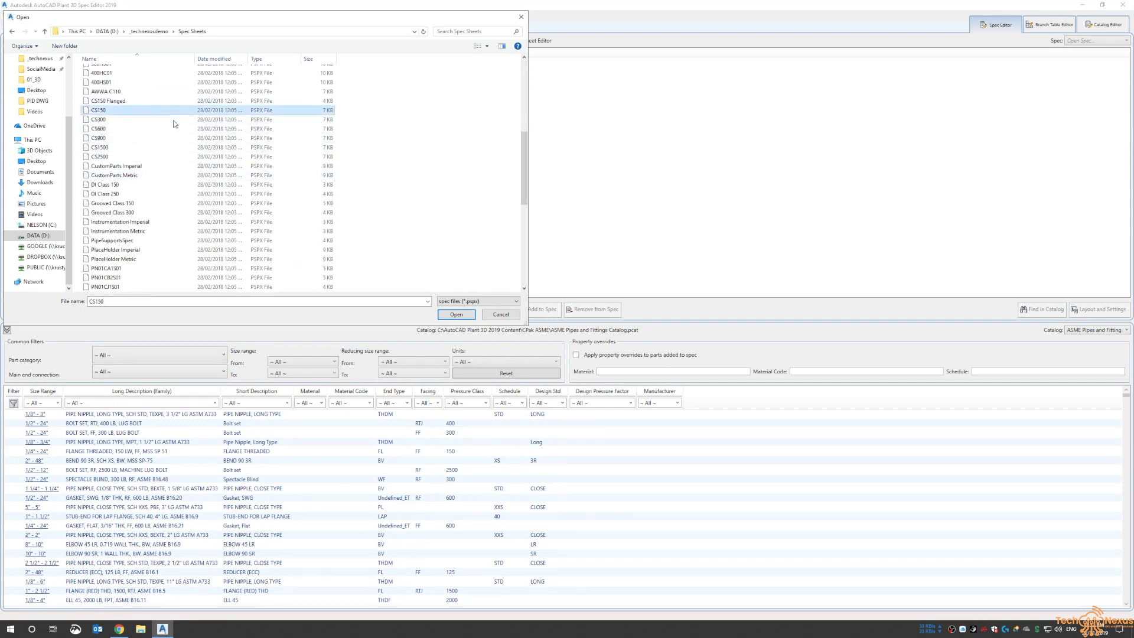
{"action": "left_click", "coordinate": [455, 314]}
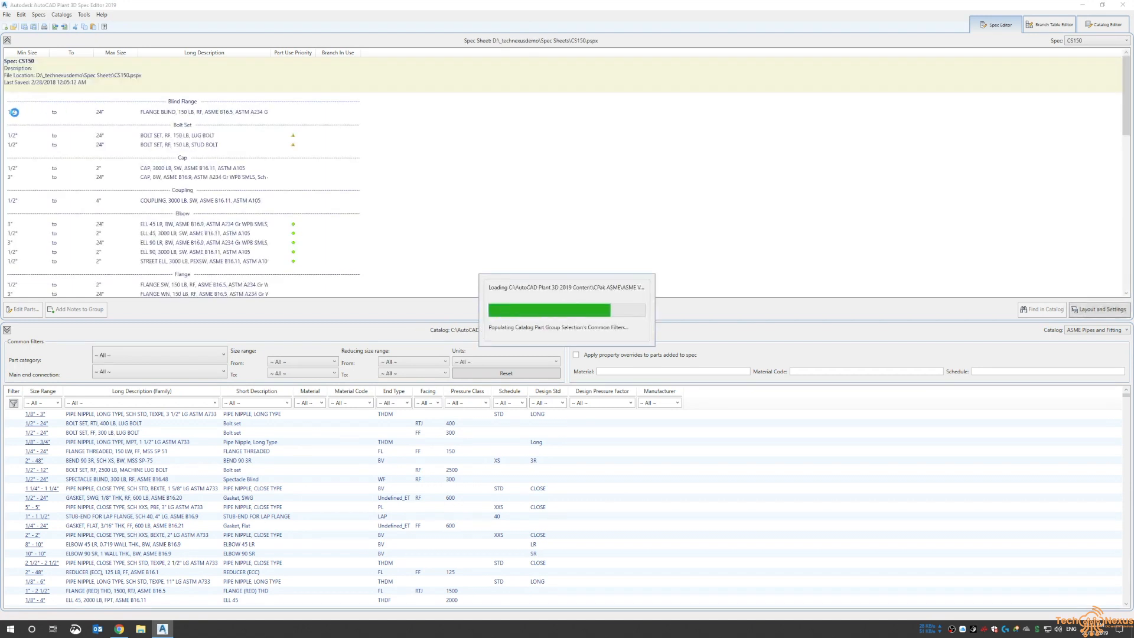
Open the blind flange group's part list for editing and close it without changes
{"action": "left_click", "coordinate": [174, 112]}
{"action": "double_click", "coordinate": [175, 113]}
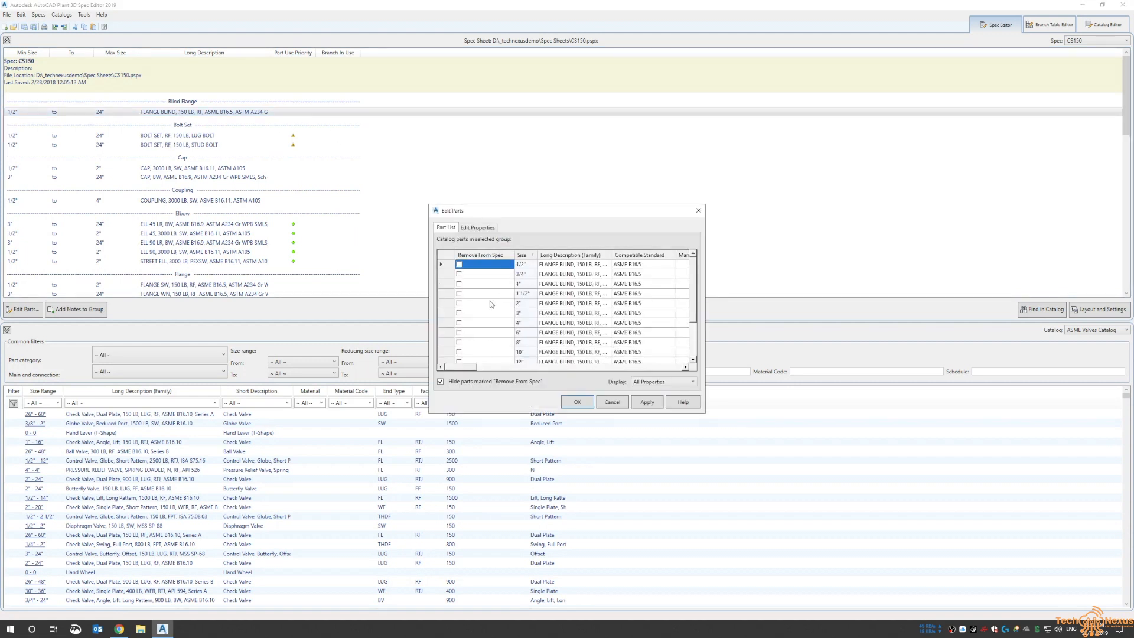
{"action": "left_click", "coordinate": [612, 401]}
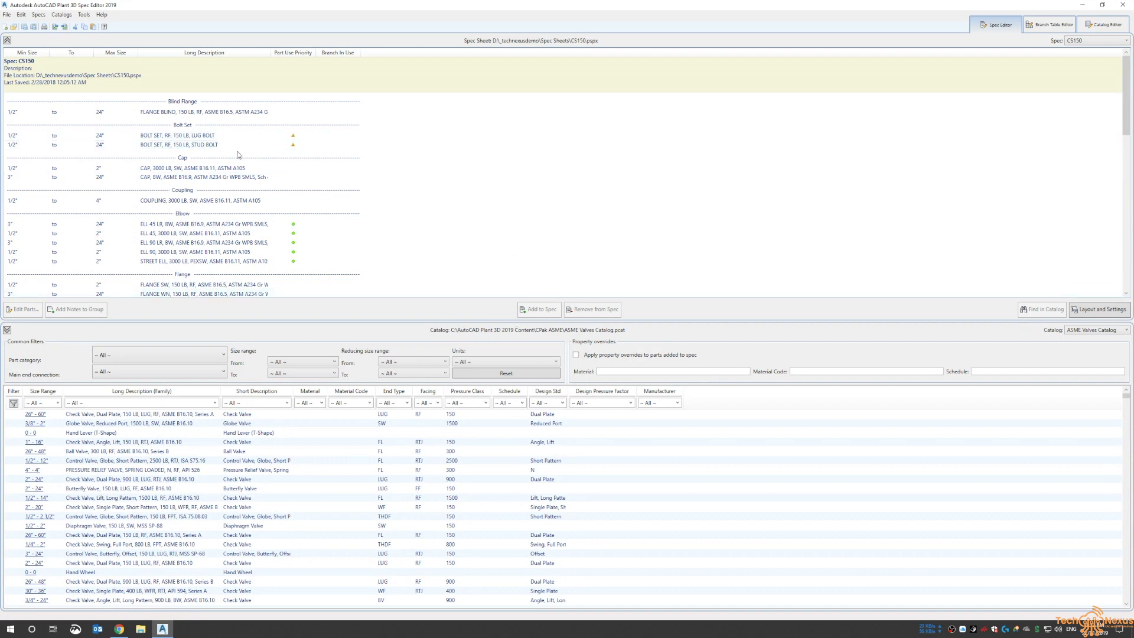
Review the elbow group's part use priority for the 1" size and cancel the dialog
{"action": "left_click", "coordinate": [220, 225]}
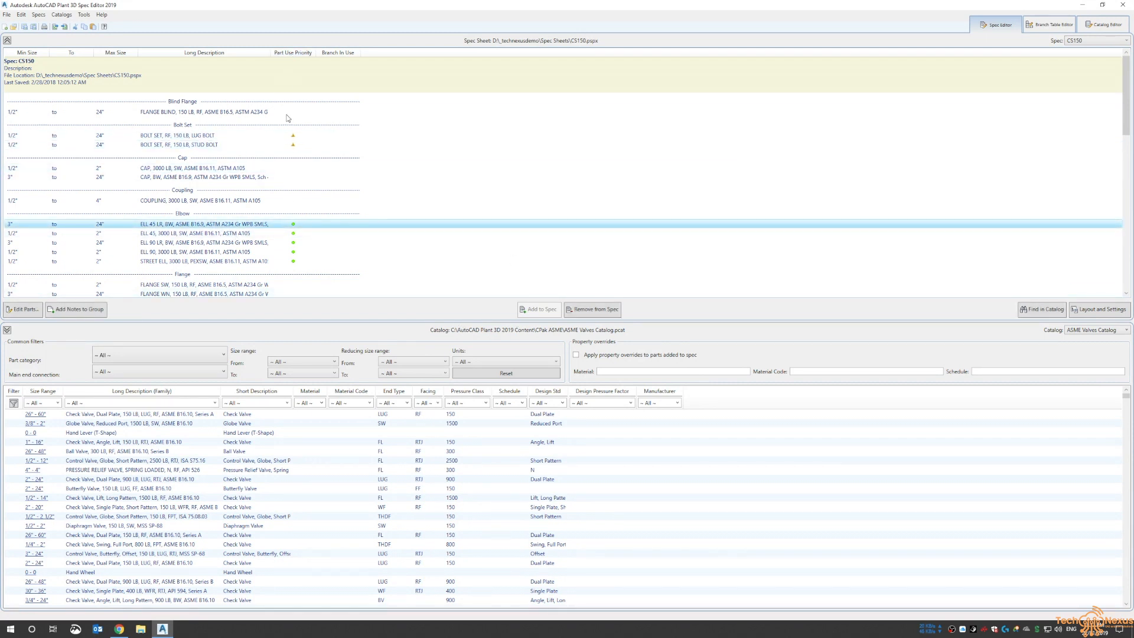
{"action": "left_click", "coordinate": [293, 224]}
{"action": "left_click", "coordinate": [470, 292]}
{"action": "left_click", "coordinate": [570, 274]}
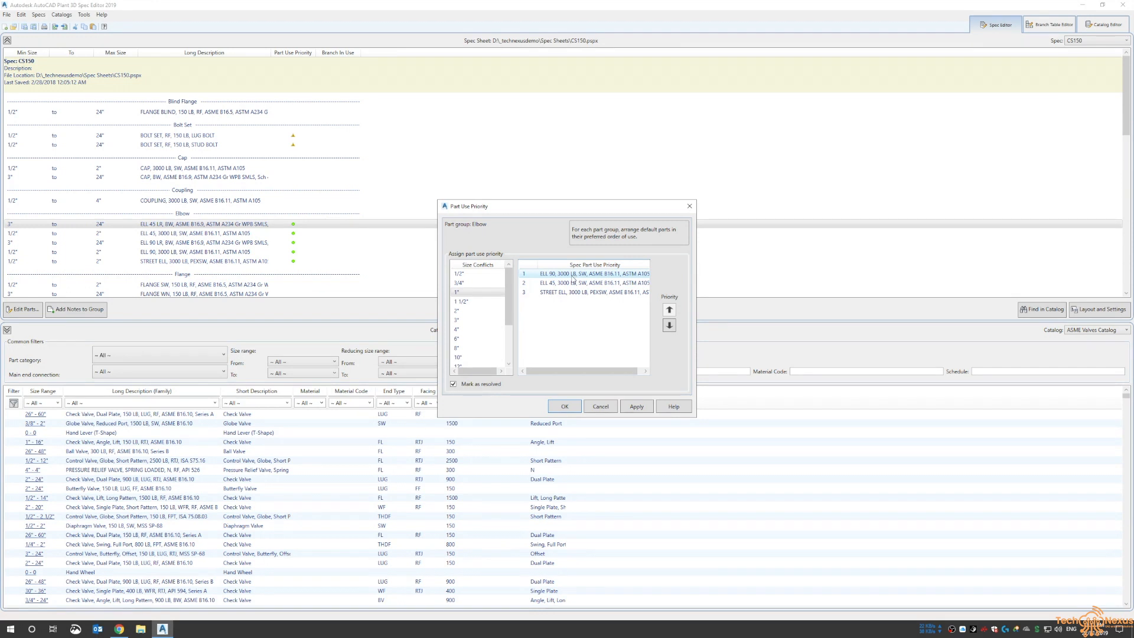
{"action": "left_click", "coordinate": [574, 283]}
{"action": "left_click", "coordinate": [585, 292]}
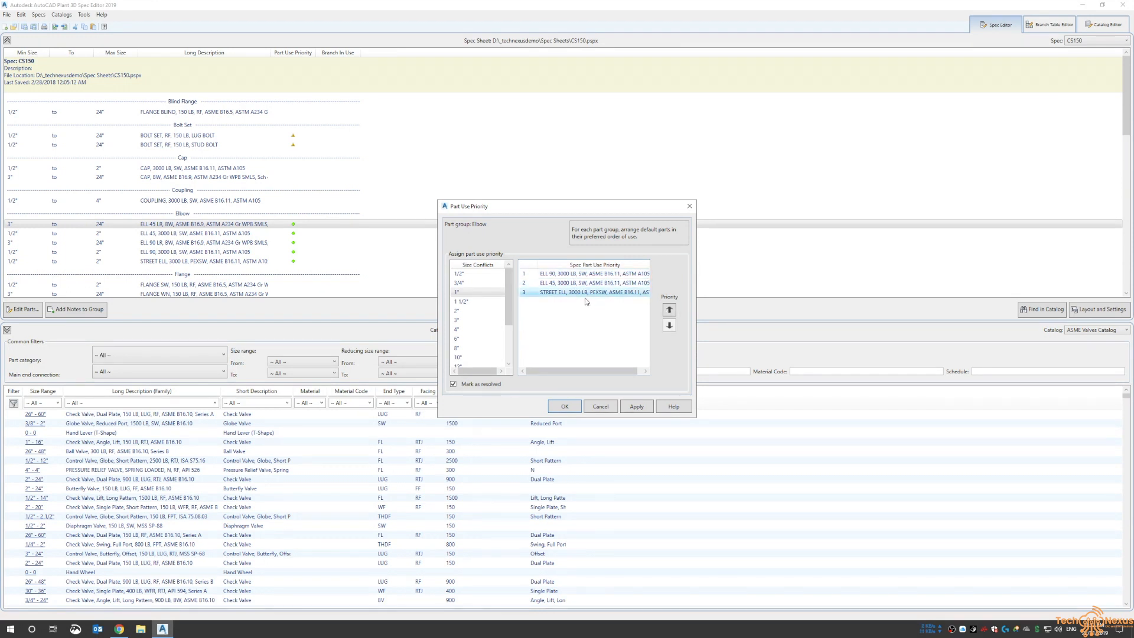
{"action": "left_click", "coordinate": [602, 406]}
Scroll through the CS150 spec's pipe, reducer, tee and valve groups
{"action": "scroll", "coordinate": [261, 183], "scroll_direction": "down", "scroll_amount": 3}
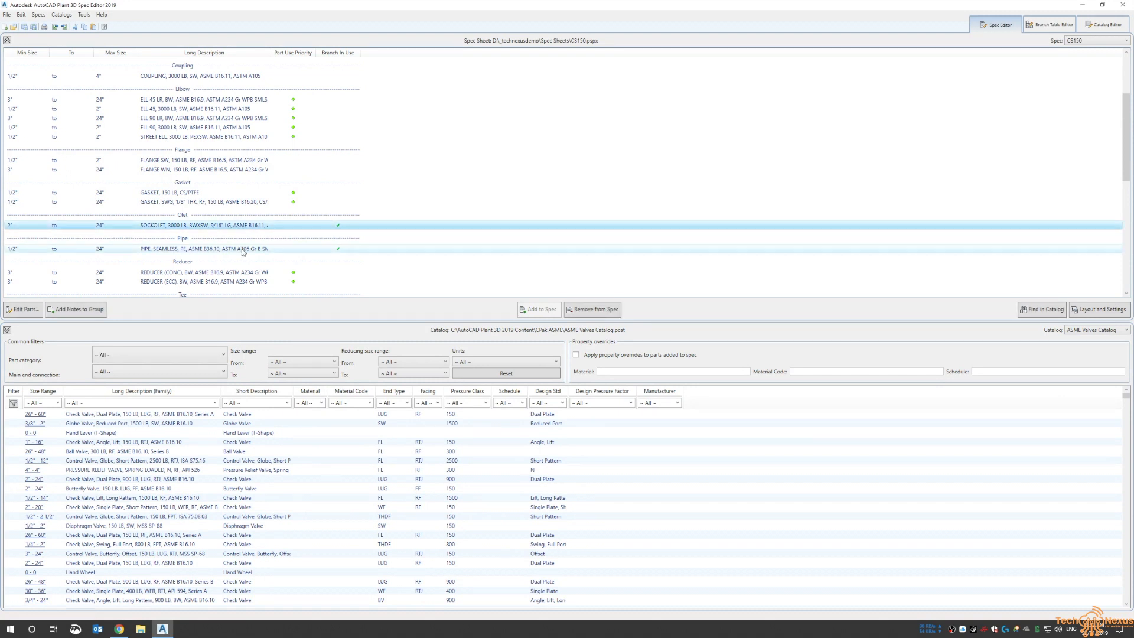
{"action": "left_click", "coordinate": [218, 248]}
{"action": "scroll", "coordinate": [218, 224], "scroll_direction": "down", "scroll_amount": 5}
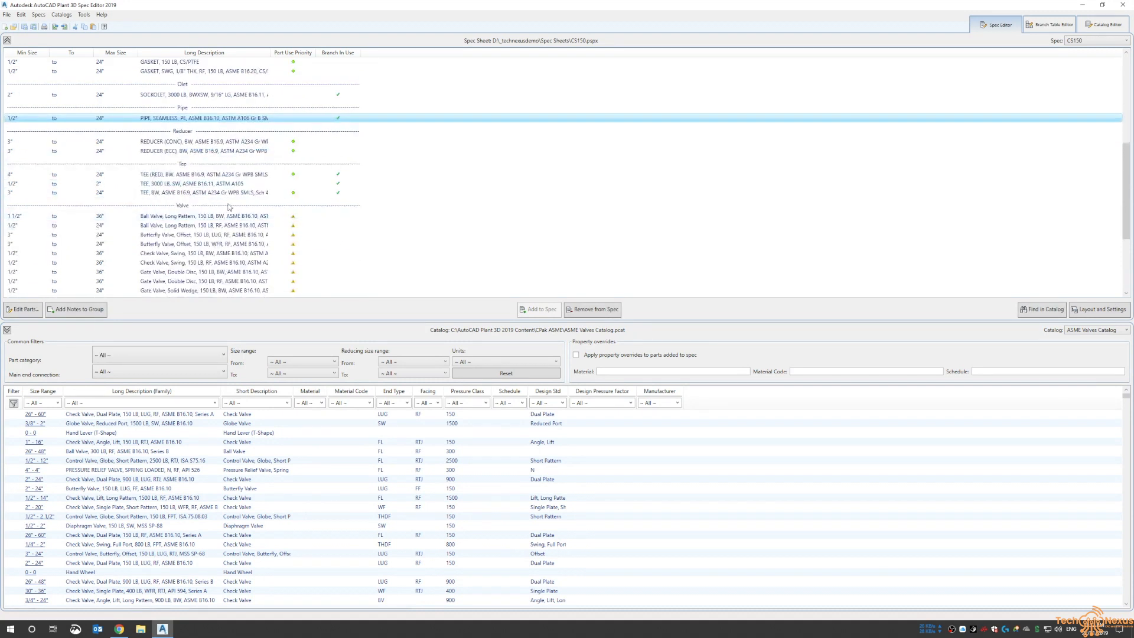
{"action": "scroll", "coordinate": [236, 202], "scroll_direction": "down", "scroll_amount": 2}
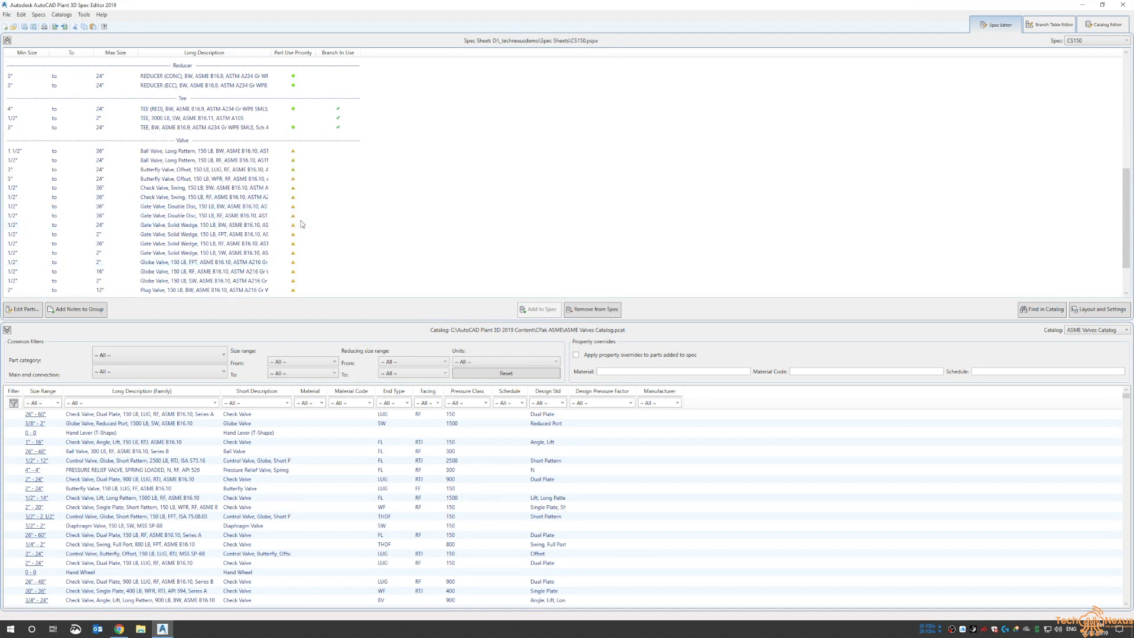
{"action": "scroll", "coordinate": [209, 229], "scroll_direction": "up", "scroll_amount": 12}
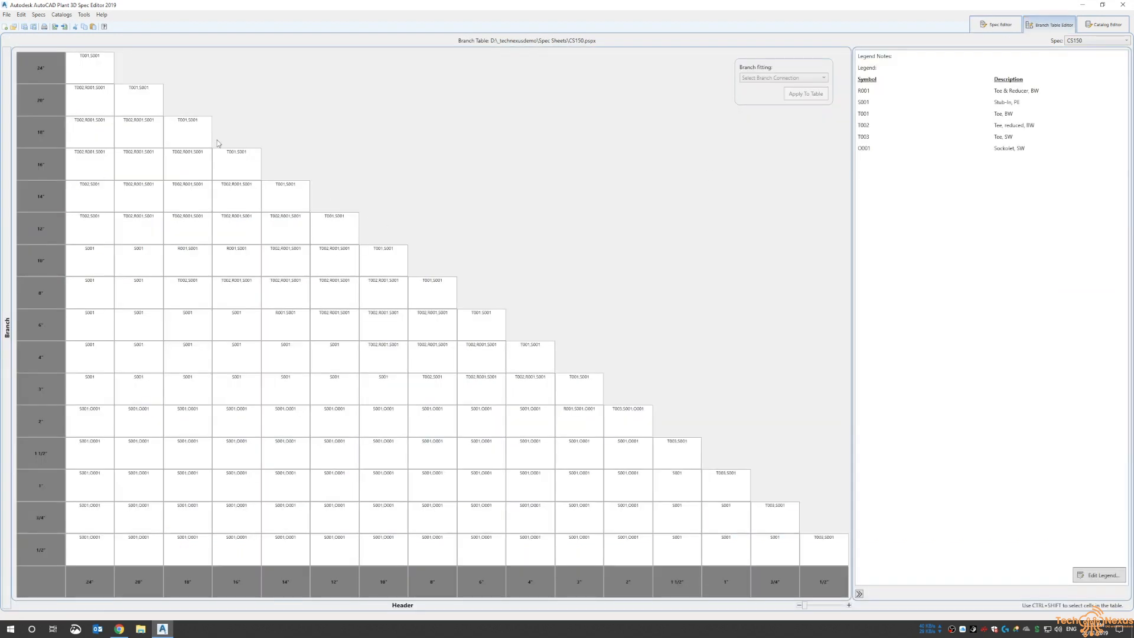
Examine the branch table cells for 8" and 6" branch connections and their fitting codes
{"action": "mouse_move", "coordinate": [424, 299]}
{"action": "left_click", "coordinate": [428, 299]}
{"action": "mouse_move", "coordinate": [438, 288]}
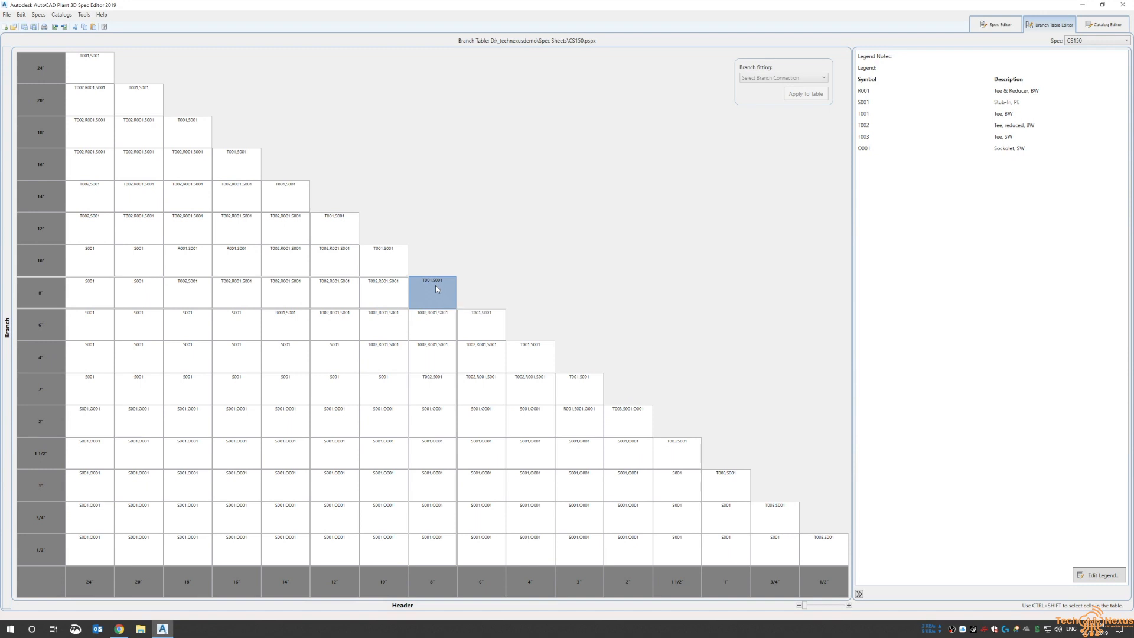
{"action": "left_click", "coordinate": [400, 320]}
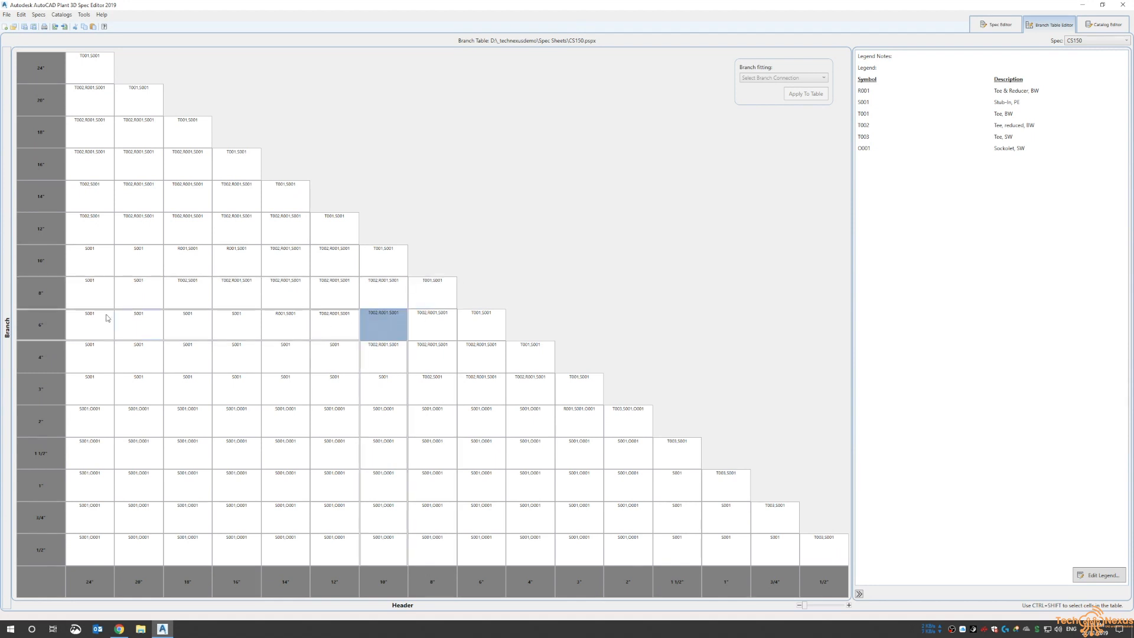
{"action": "mouse_move", "coordinate": [373, 338]}
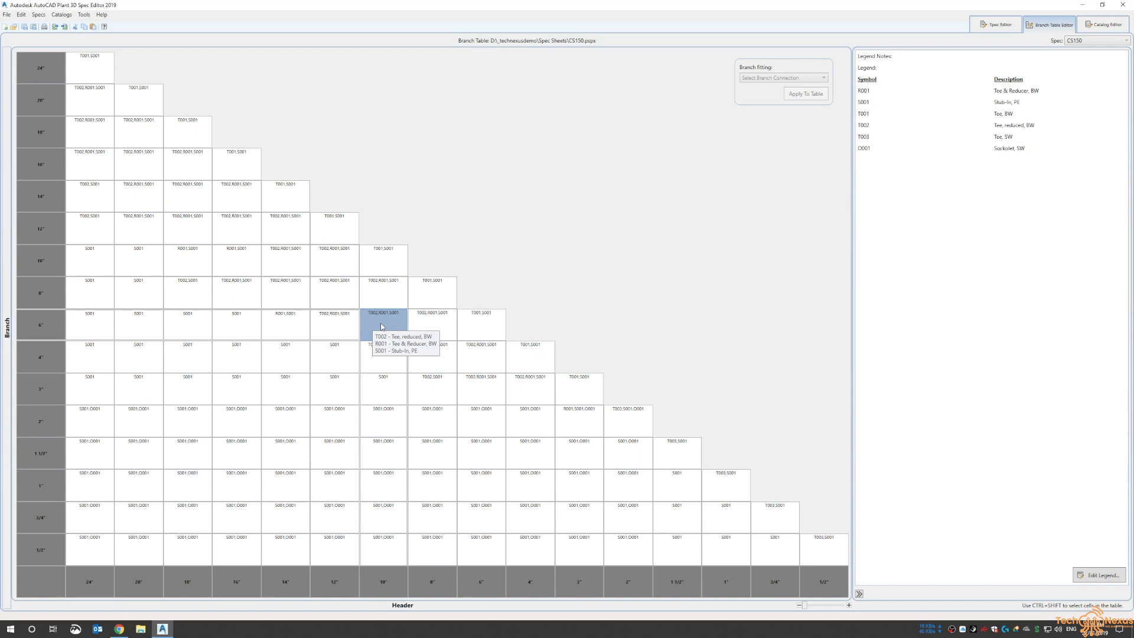
{"action": "left_click", "coordinate": [447, 297]}
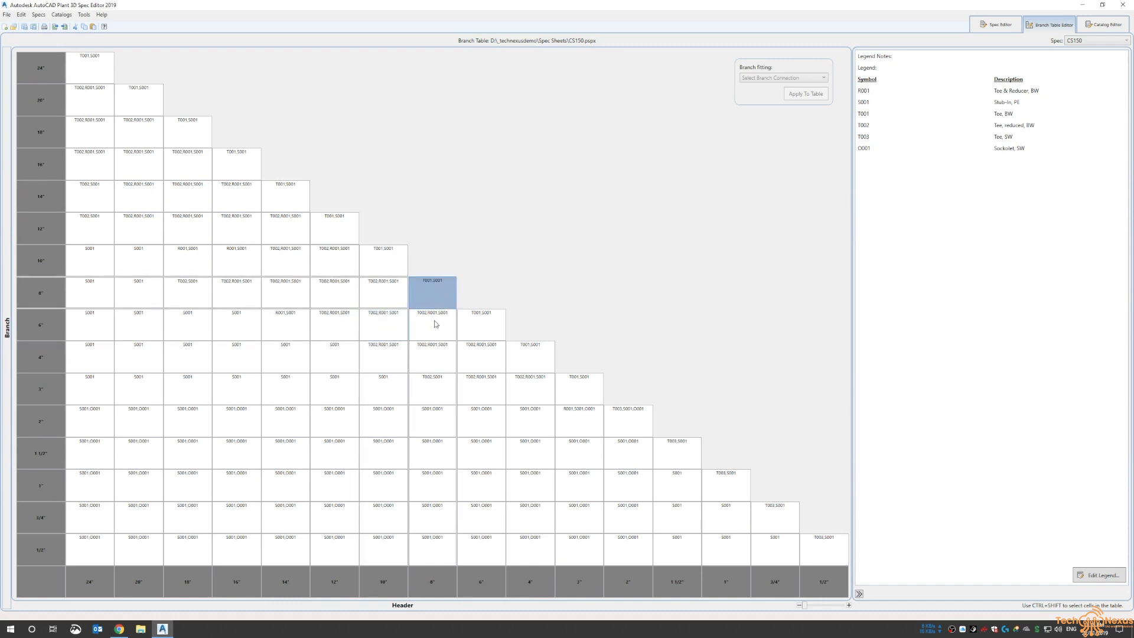
Return to the Spec Editor and adjust the divider between the spec sheet and the catalog browser
{"action": "left_click", "coordinate": [998, 25]}
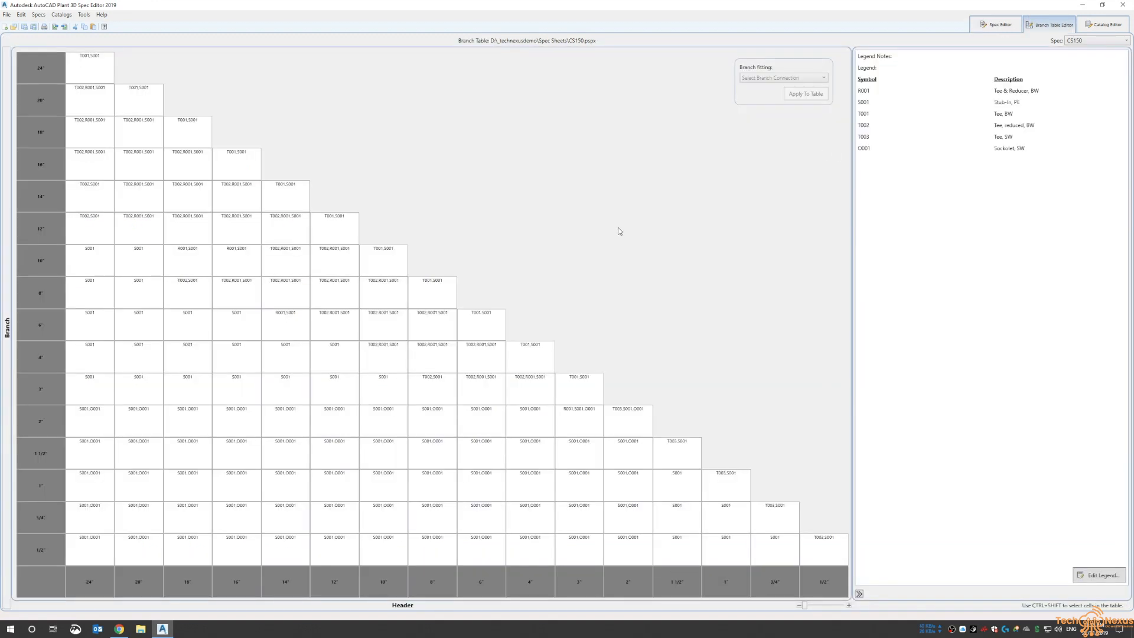
{"action": "left_click", "coordinate": [1001, 26]}
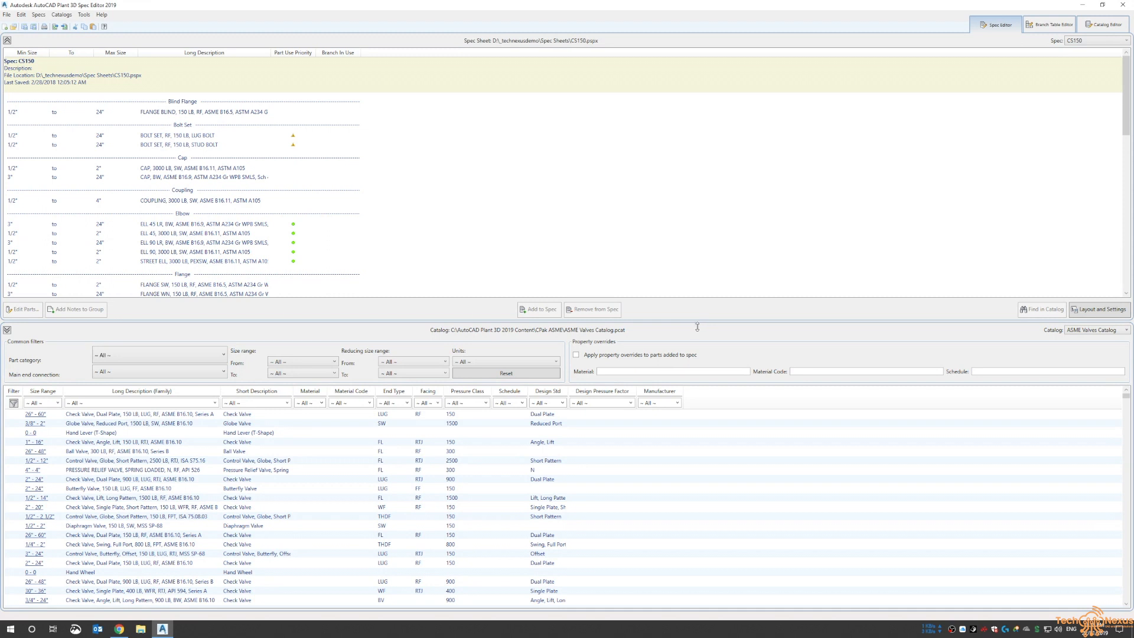
{"action": "left_click_drag", "start_coordinate": [699, 320], "coordinate": [699, 334]}
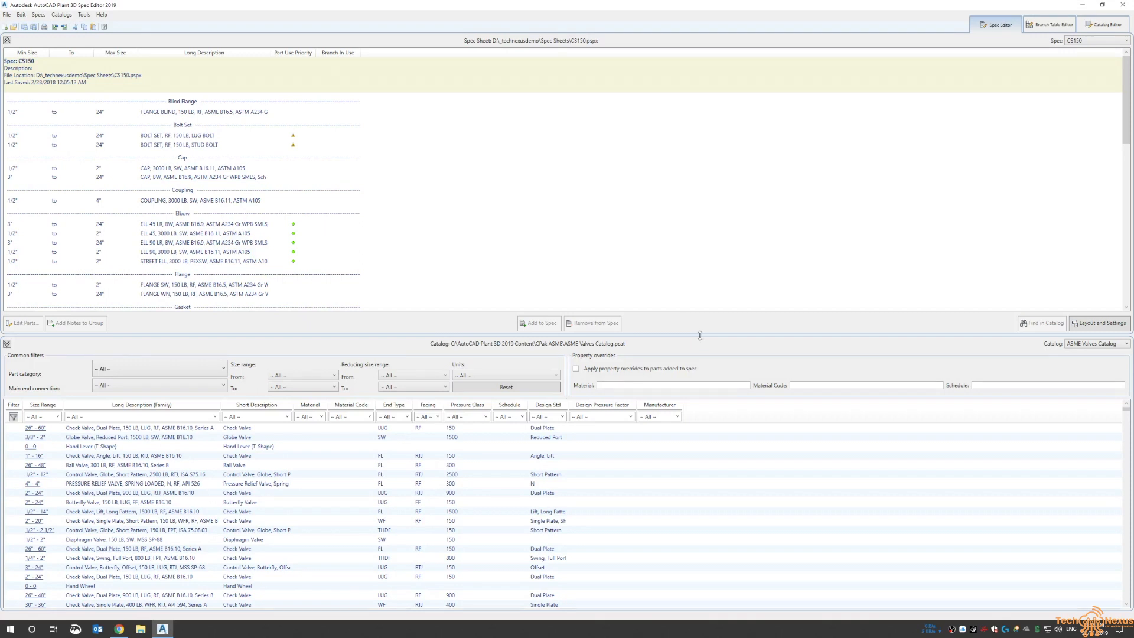
{"action": "left_click_drag", "start_coordinate": [702, 335], "coordinate": [703, 316]}
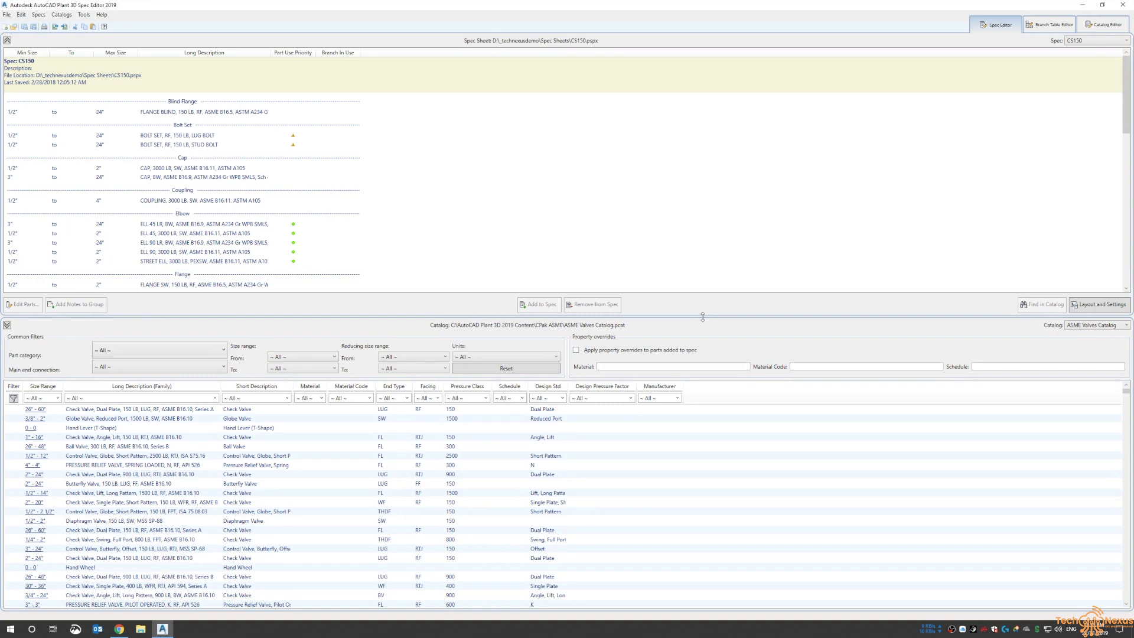